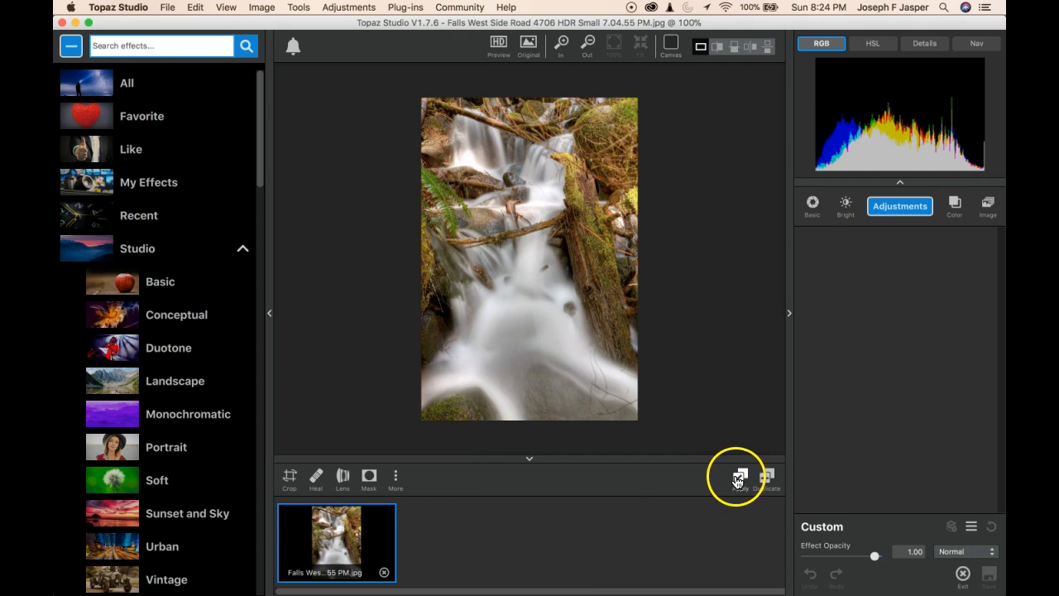
# Step: Duplicate the waterfall image, cover the copy with a black Color Overlay at 1.00 opacity, and apply it
pyautogui.click(767, 477)
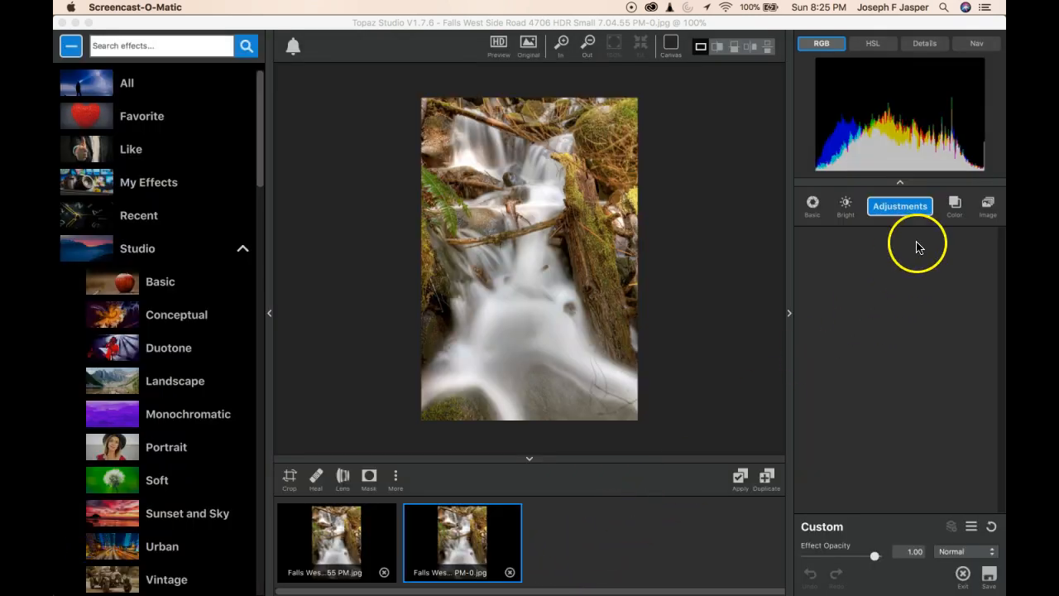
pyautogui.click(955, 208)
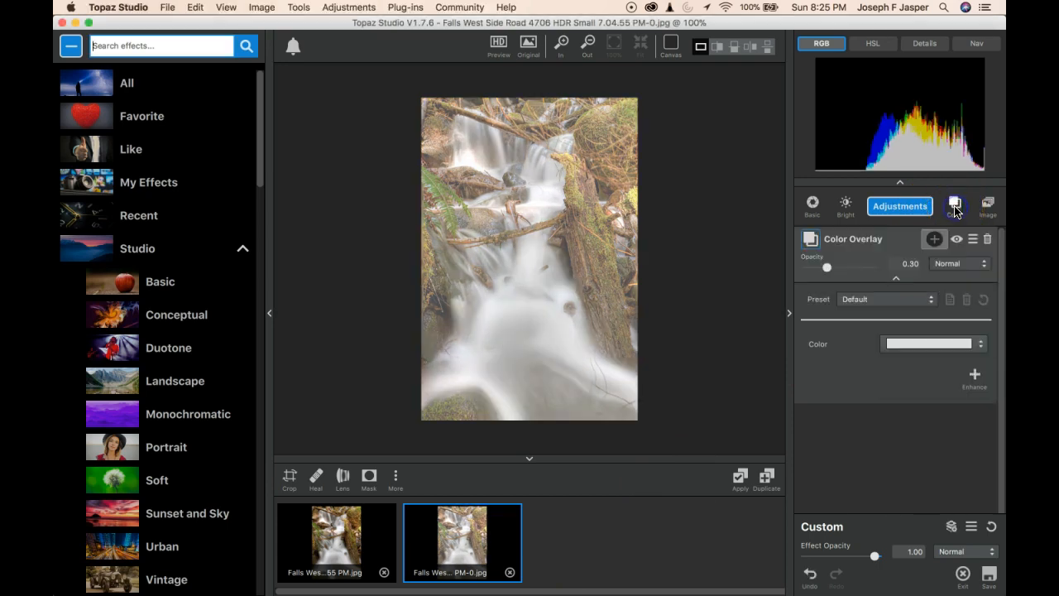
pyautogui.click(925, 344)
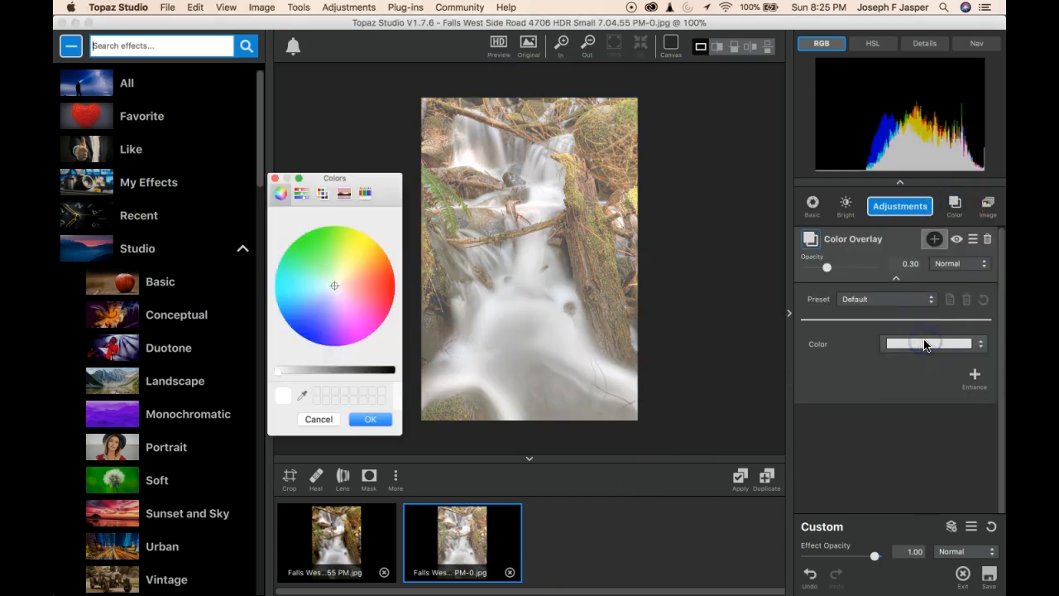
pyautogui.click(393, 370)
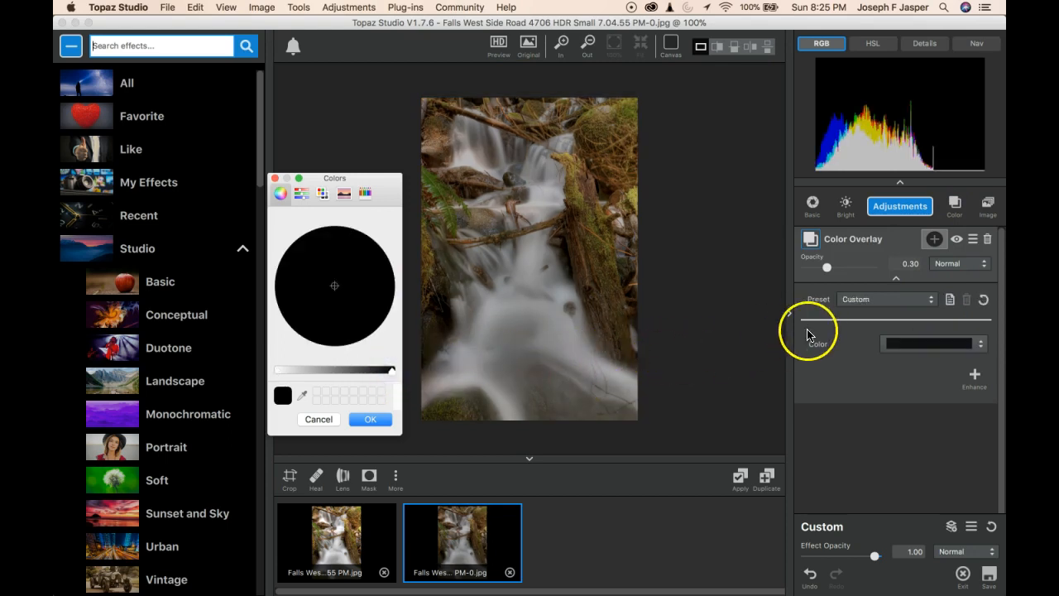
pyautogui.moveTo(826, 268); pyautogui.dragTo(871, 267)
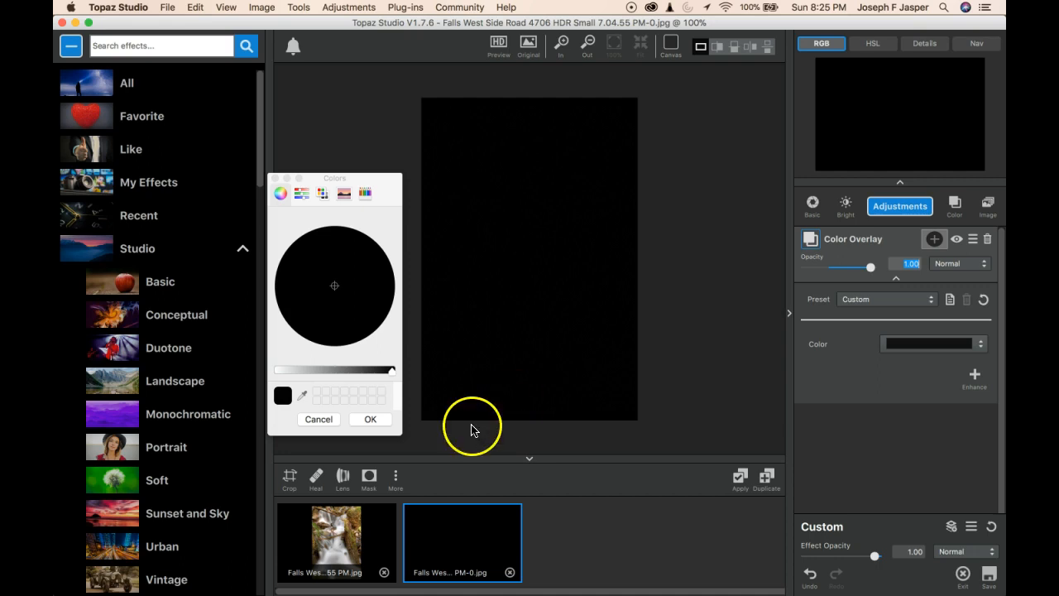
pyautogui.click(371, 420)
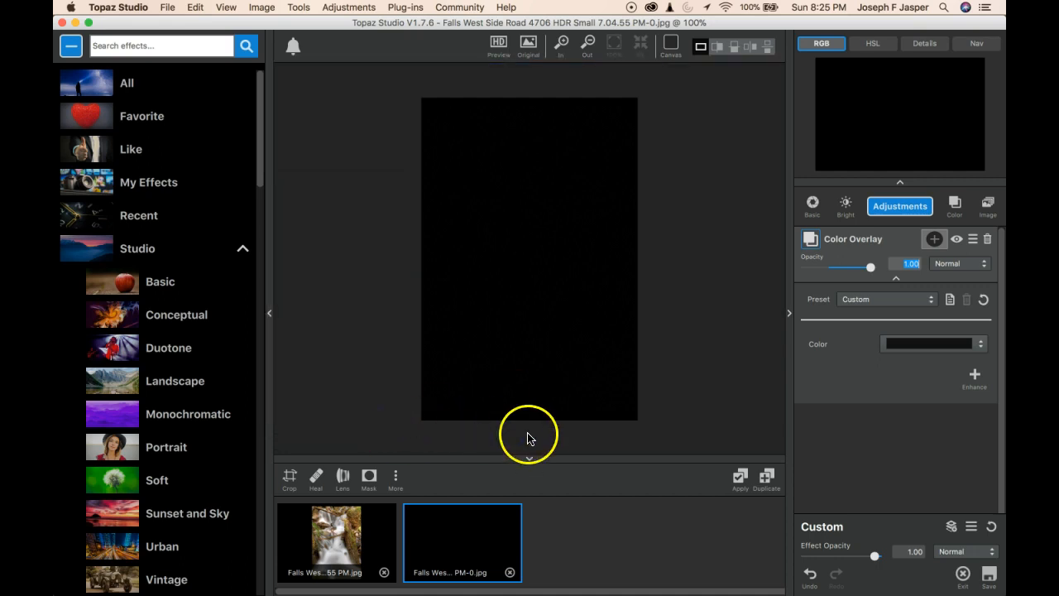
pyautogui.click(739, 478)
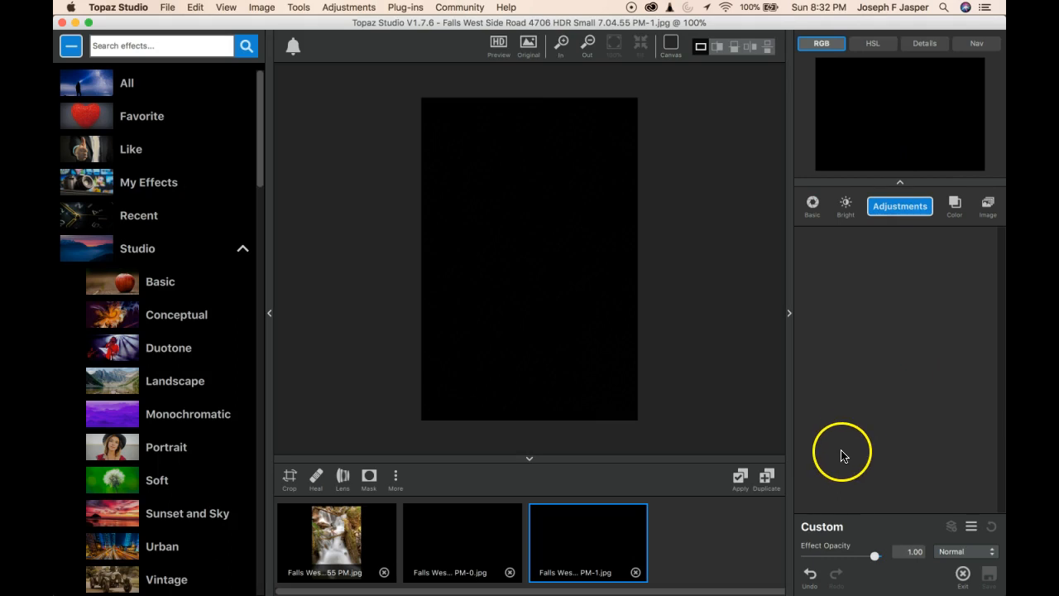
# Step: Add a dark gray Color Overlay at 1.00 opacity to the new black image copy
pyautogui.click(955, 206)
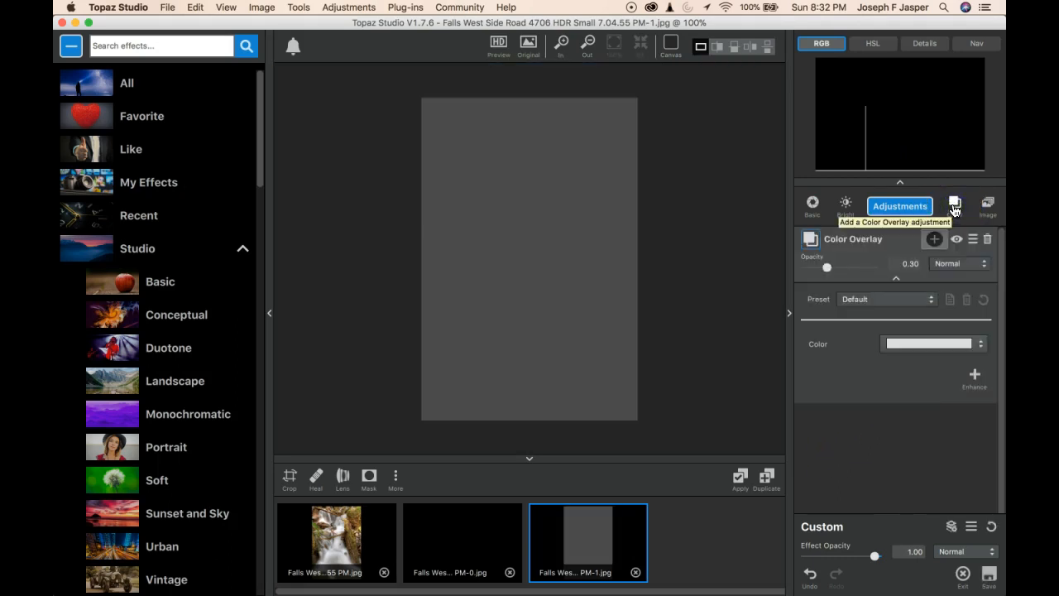
pyautogui.moveTo(830, 266); pyautogui.dragTo(882, 268)
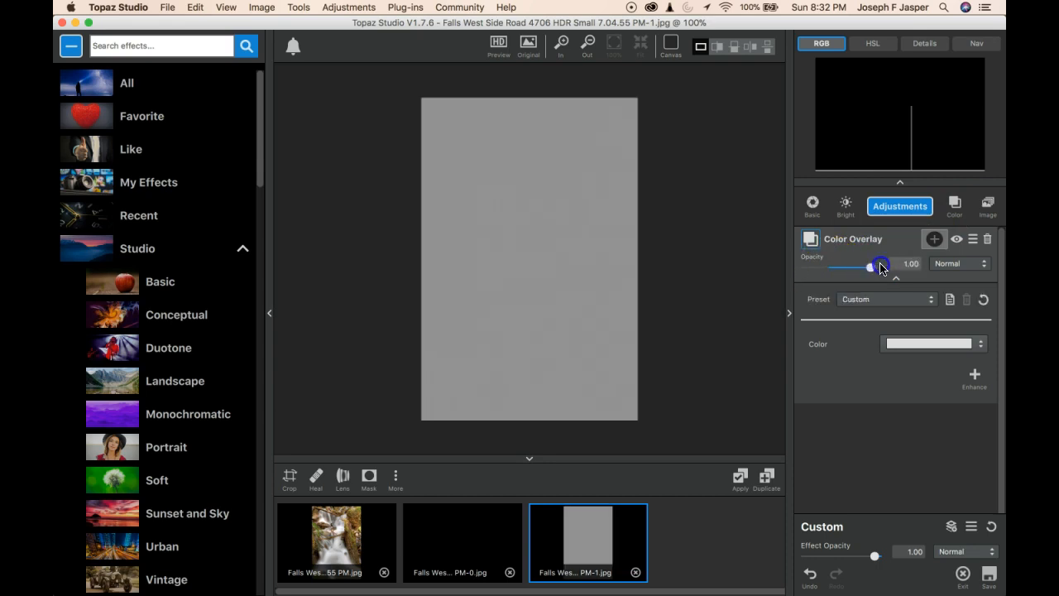
pyautogui.click(909, 346)
pyautogui.moveTo(387, 368); pyautogui.dragTo(349, 369)
pyautogui.click(369, 420)
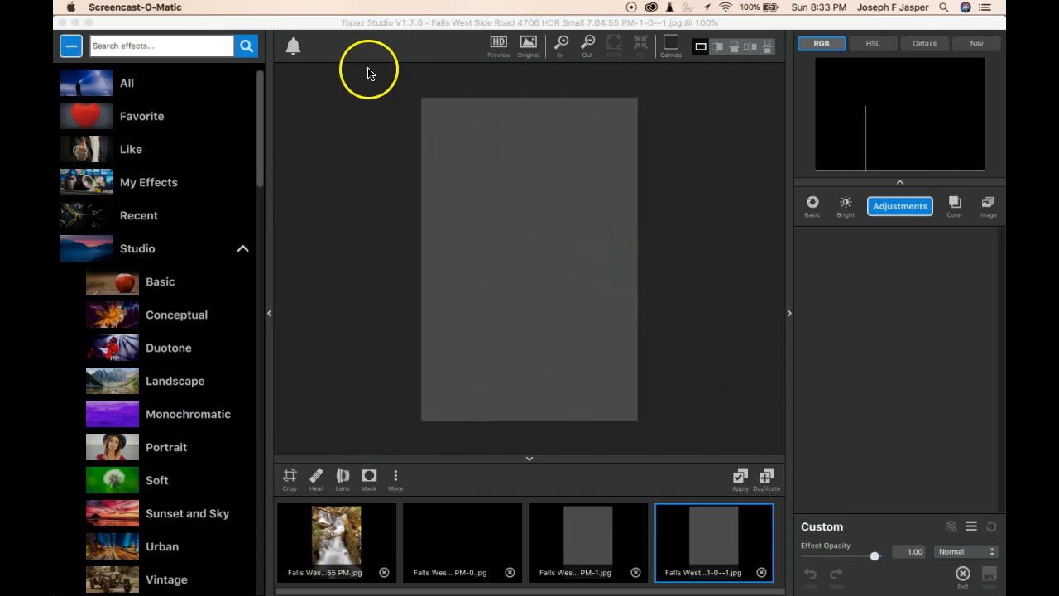
# Step: Resize the dark gray image proportionally to 130 percent and apply the result
pyautogui.click(300, 42)
pyautogui.click(261, 7)
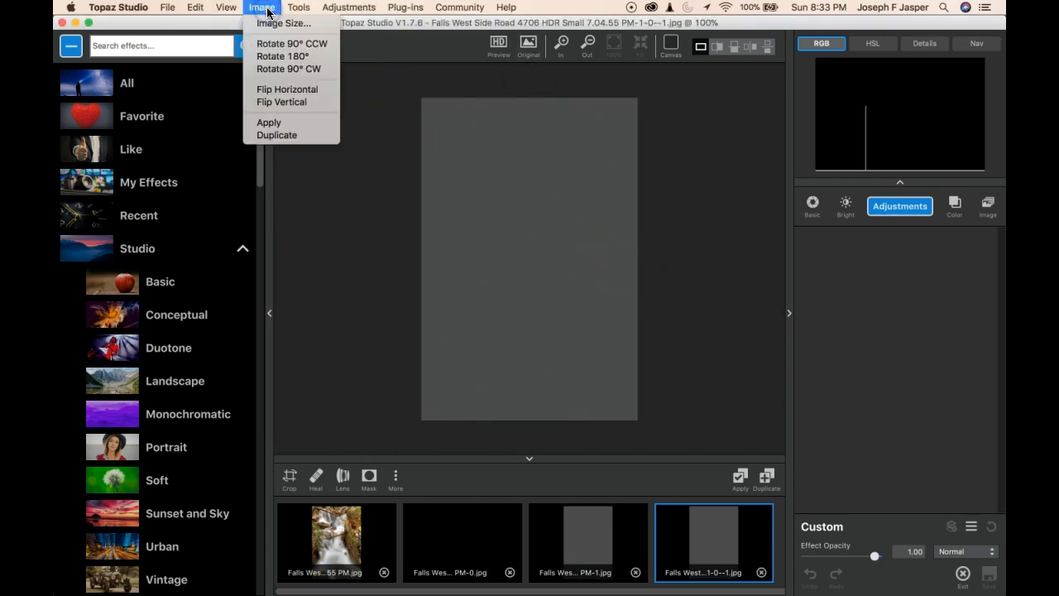
pyautogui.click(284, 23)
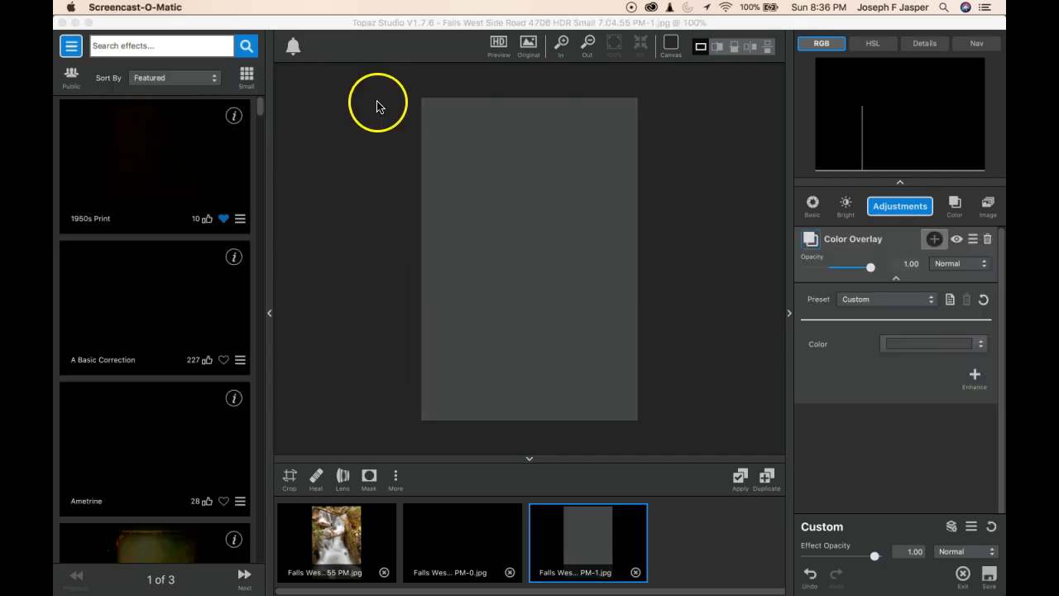
pyautogui.click(376, 105)
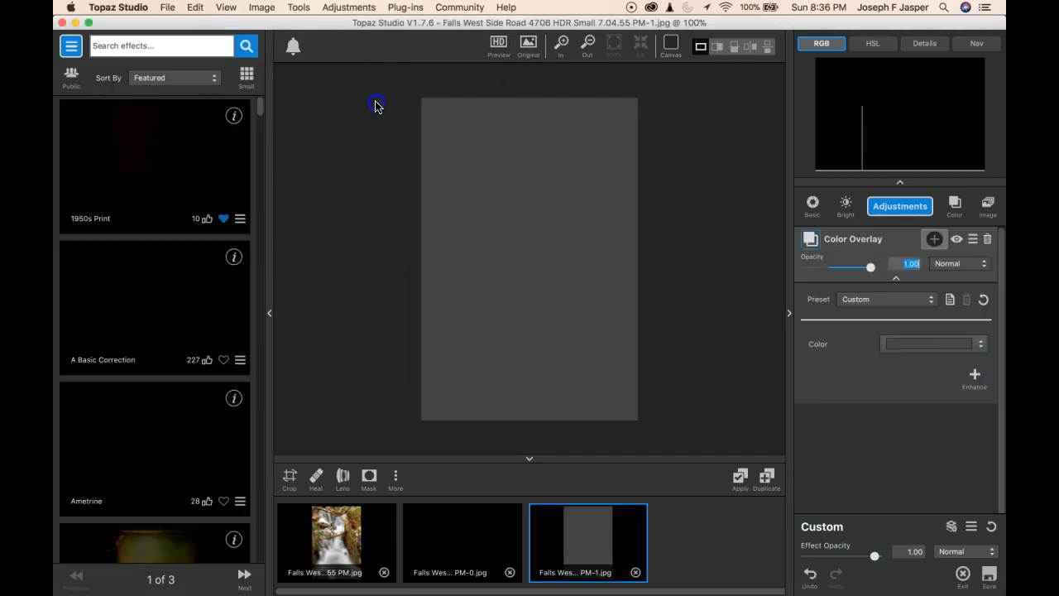
pyautogui.click(266, 7)
pyautogui.click(277, 23)
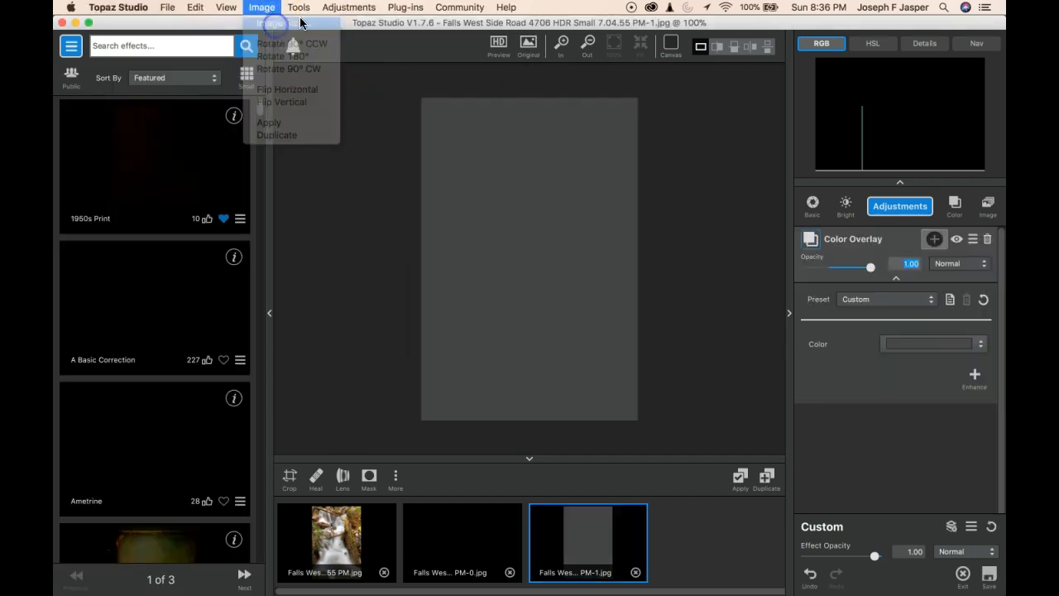
pyautogui.click(609, 281)
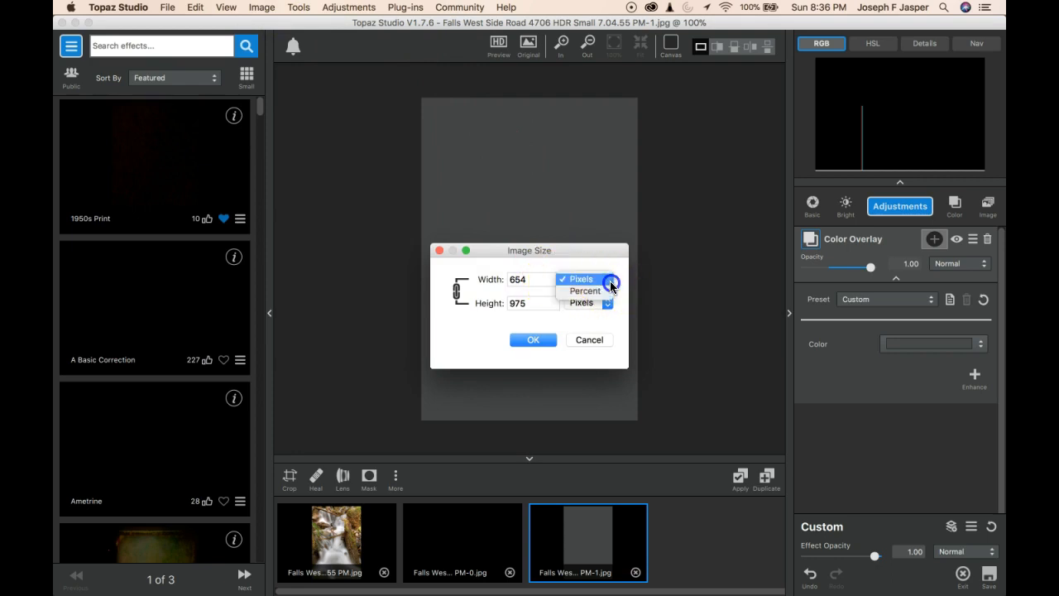
pyautogui.click(600, 292)
pyautogui.click(510, 280)
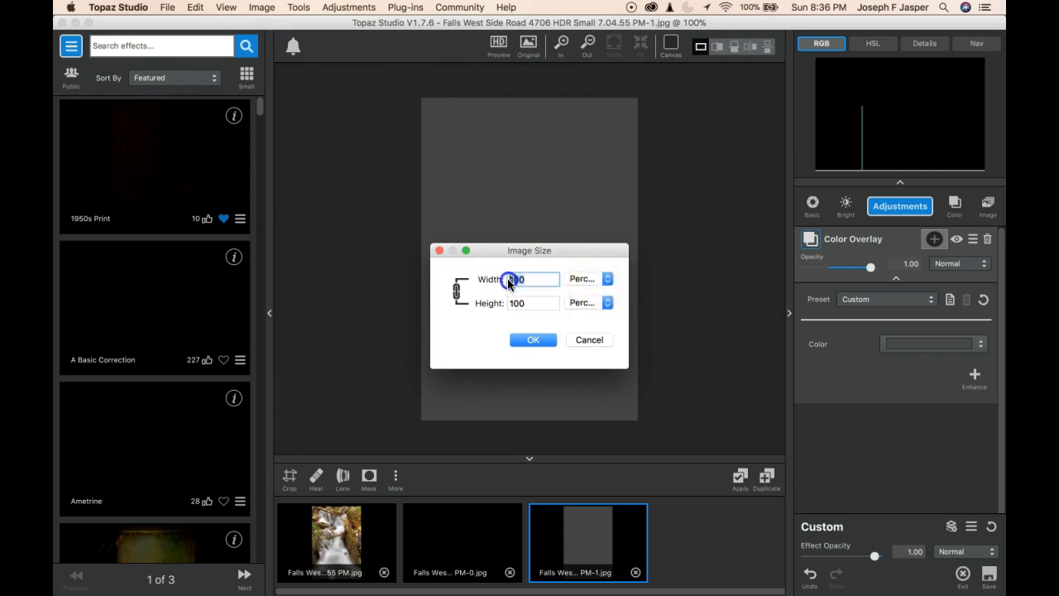
pyautogui.write('130')
pyautogui.click(533, 340)
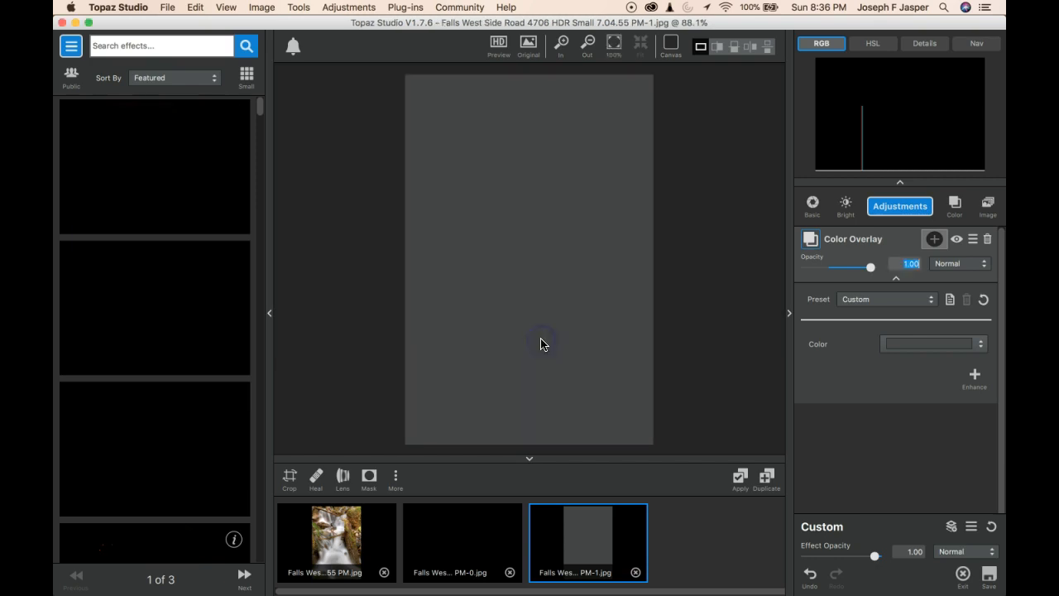
pyautogui.click(739, 476)
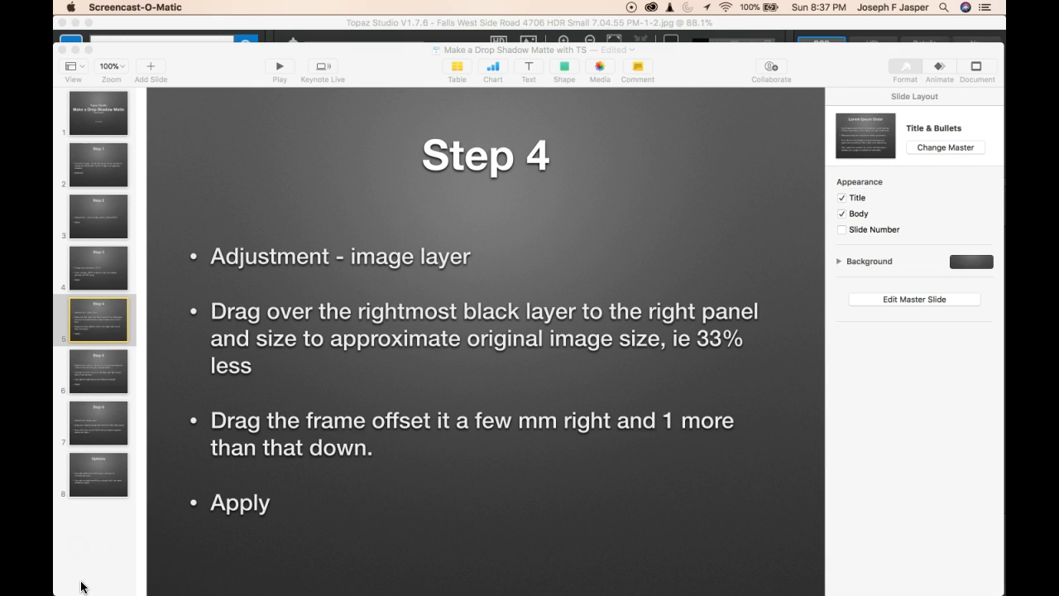
# Step: Switch back to Topaz Studio and add an Image Layer adjustment to the enlarged gray image, using the black image as its source
pyautogui.click(81, 557)
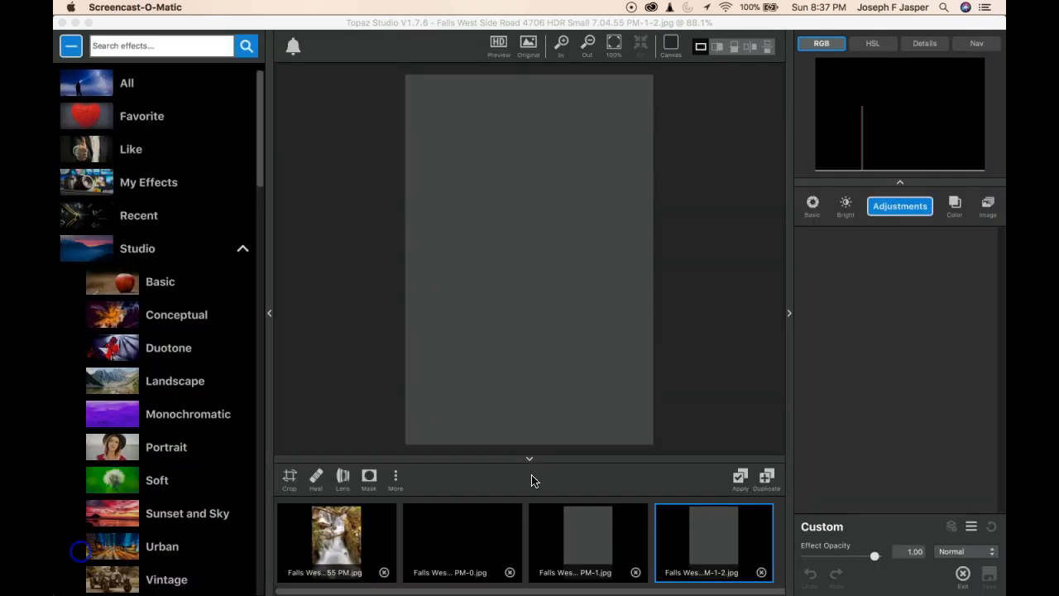
pyautogui.click(473, 545)
pyautogui.click(988, 206)
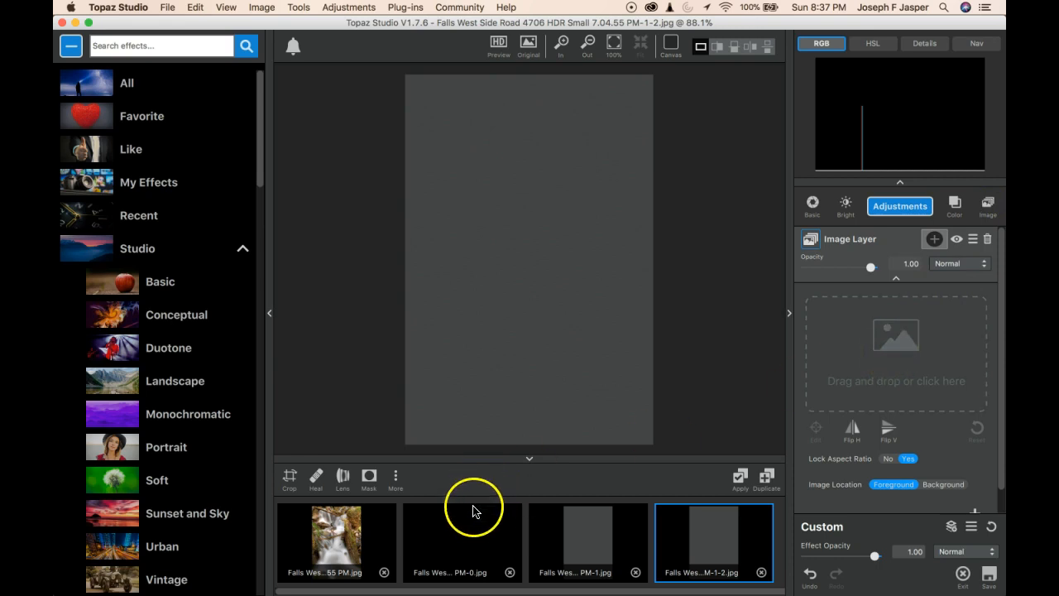
pyautogui.moveTo(472, 527); pyautogui.dragTo(854, 338)
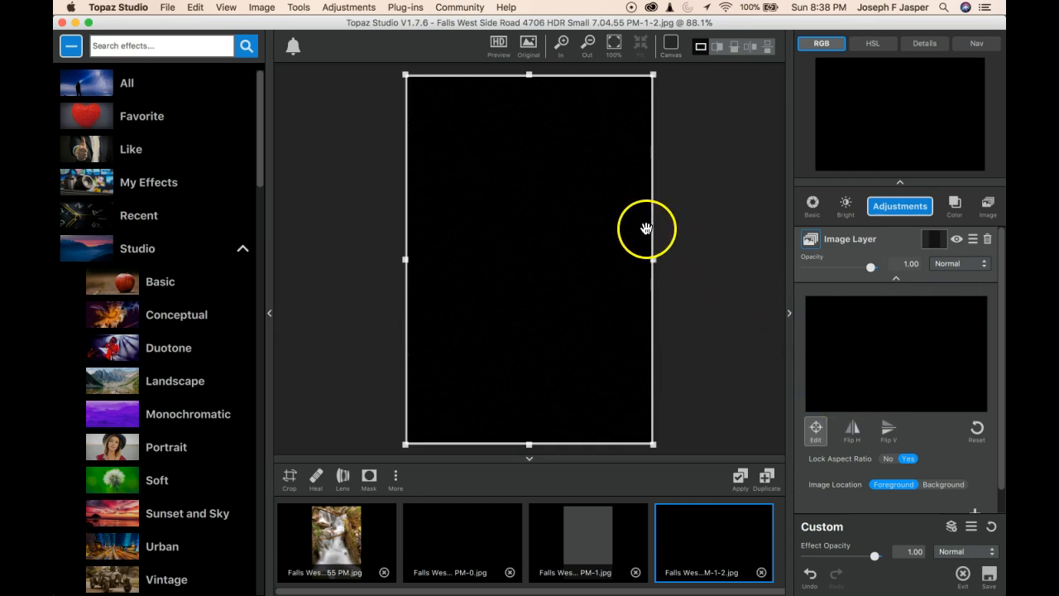
# Step: Shrink the black image layer to roughly the original photo size and center it on the gray matte
pyautogui.moveTo(653, 76); pyautogui.dragTo(598, 160)
pyautogui.moveTo(532, 236); pyautogui.dragTo(558, 196)
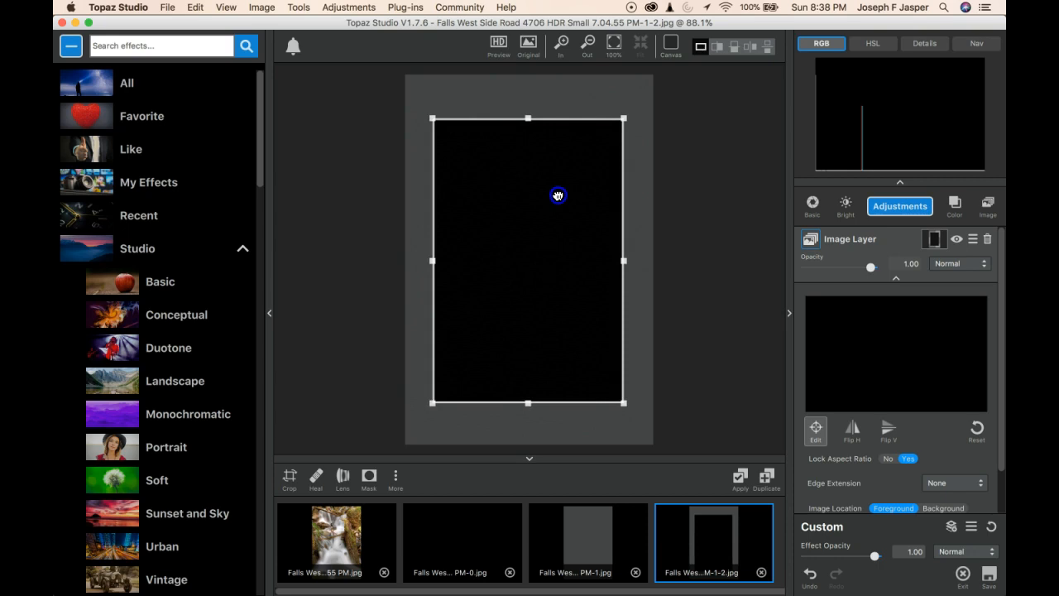
pyautogui.moveTo(557, 196); pyautogui.dragTo(559, 197)
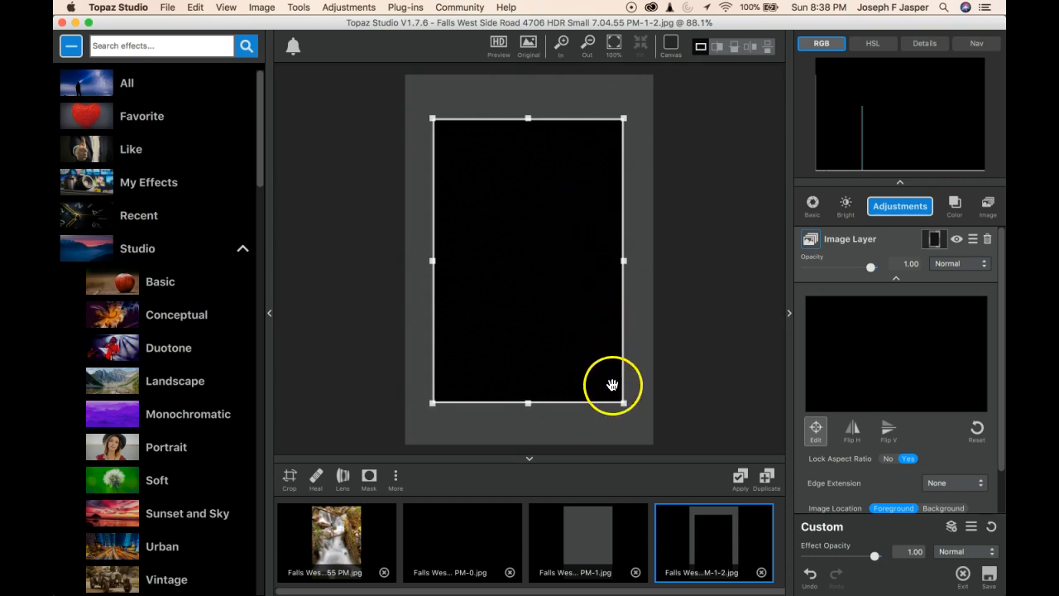
pyautogui.moveTo(624, 403); pyautogui.dragTo(618, 390)
pyautogui.moveTo(568, 326); pyautogui.dragTo(571, 330)
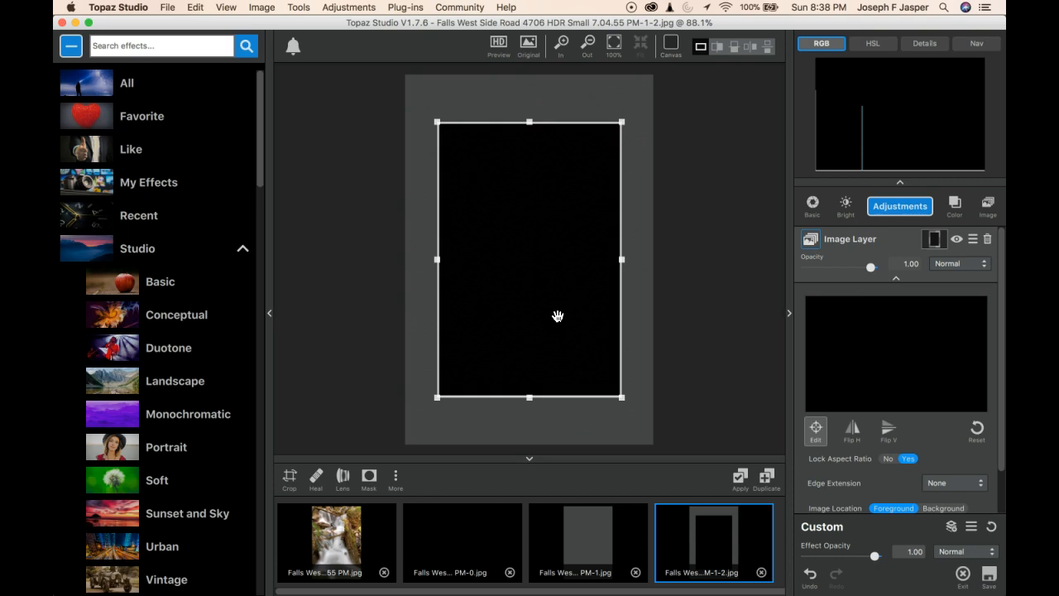
# Step: Offset the black rectangle slightly right and down on the gray matte, and apply the layer
pyautogui.moveTo(558, 316); pyautogui.dragTo(563, 320)
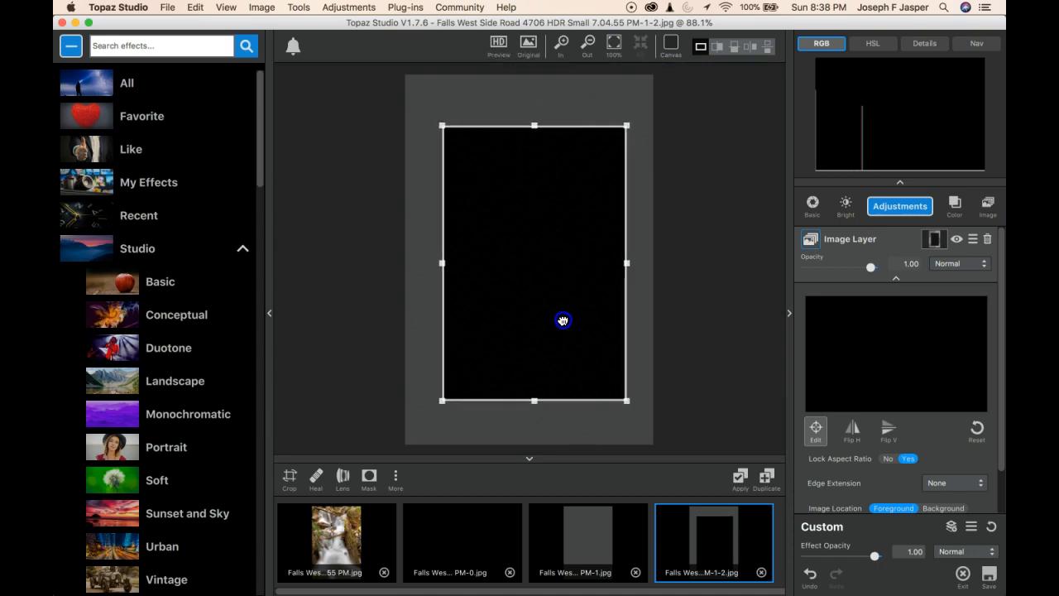
pyautogui.moveTo(562, 320); pyautogui.dragTo(563, 319)
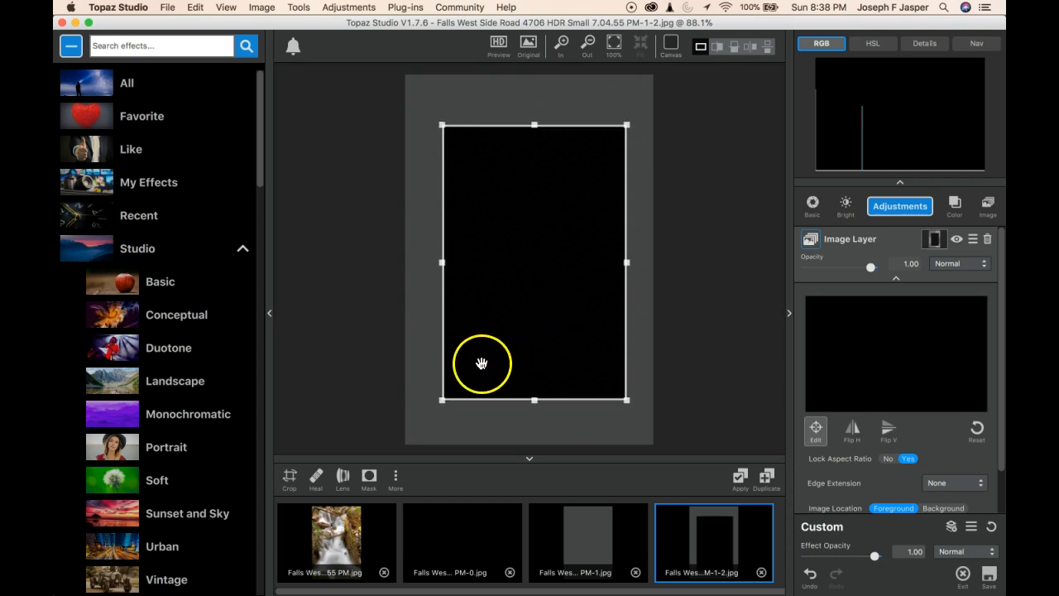
pyautogui.click(739, 479)
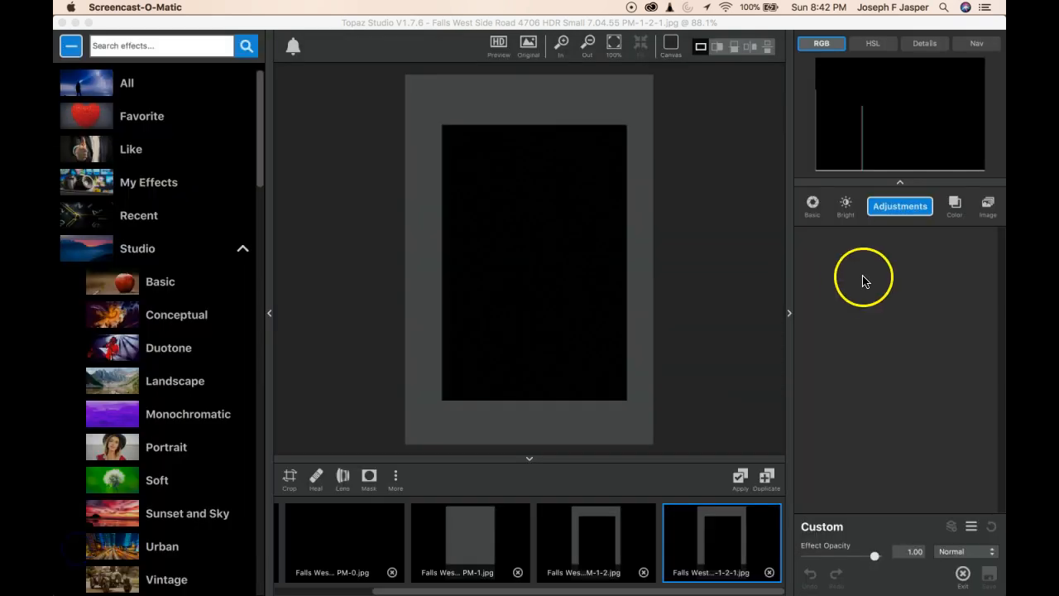
# Step: Add a Blurs adjustment to the matte image with the Gaussian blur amount set to 0.50
pyautogui.click(902, 206)
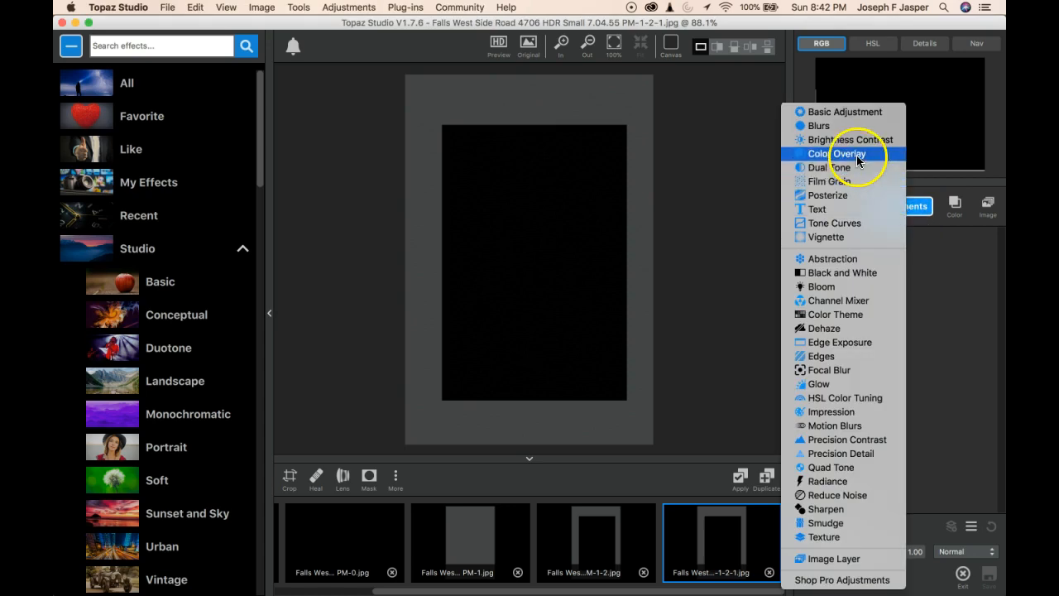
pyautogui.click(834, 127)
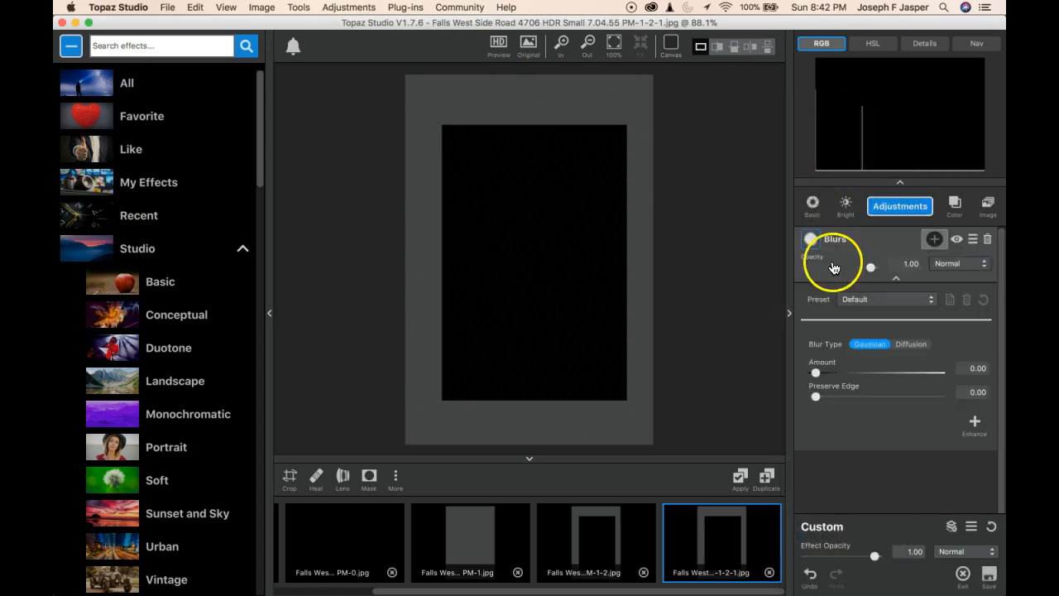
pyautogui.moveTo(816, 372); pyautogui.dragTo(880, 377)
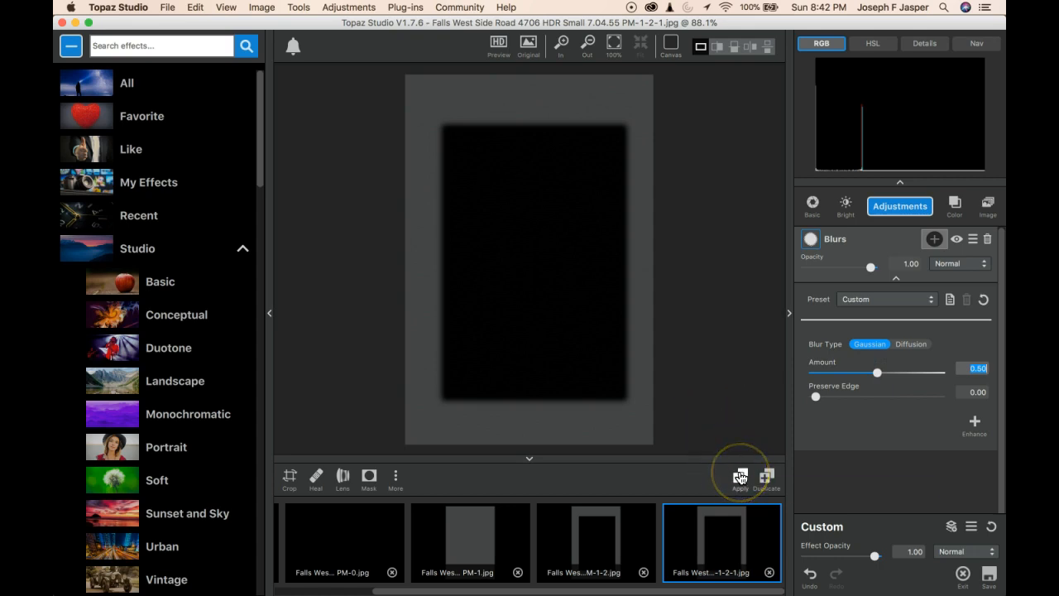
pyautogui.click(826, 466)
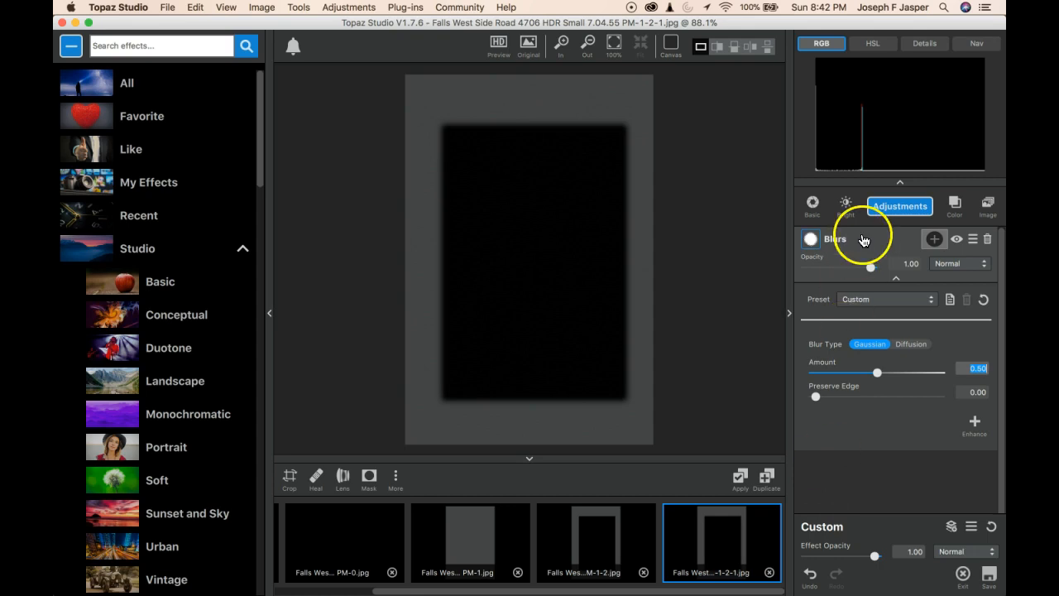
# Step: Add a Texture adjustment to the blurred matte and choose the Paper and Textiles category
pyautogui.click(886, 207)
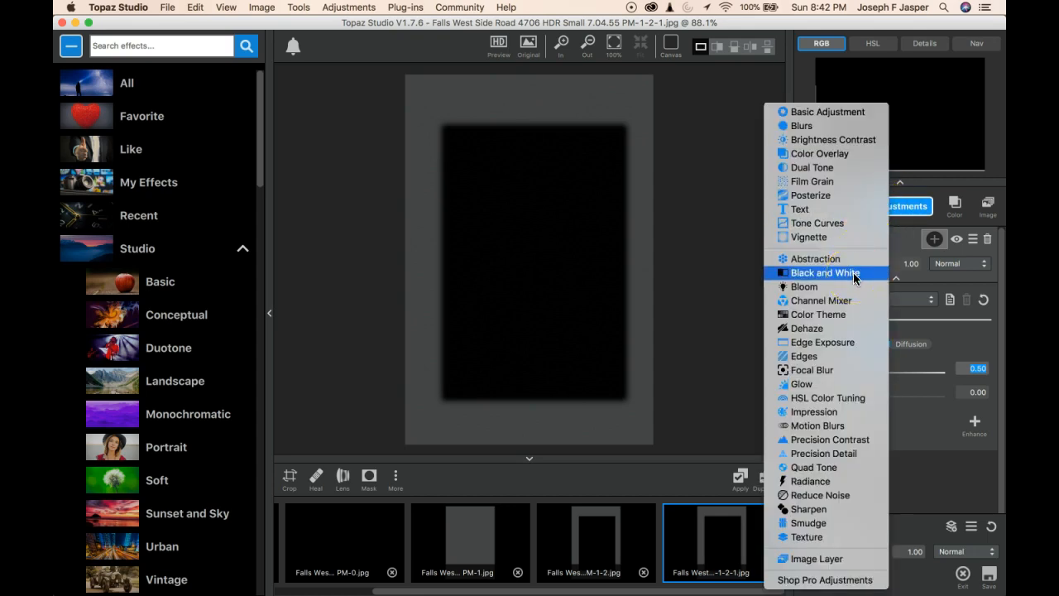
pyautogui.click(823, 538)
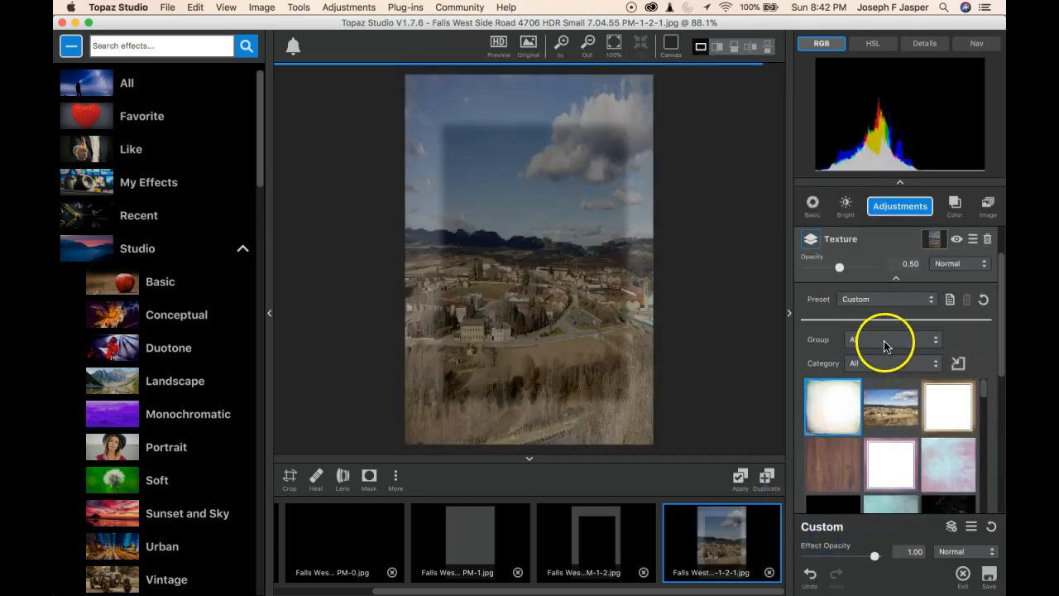
pyautogui.click(916, 362)
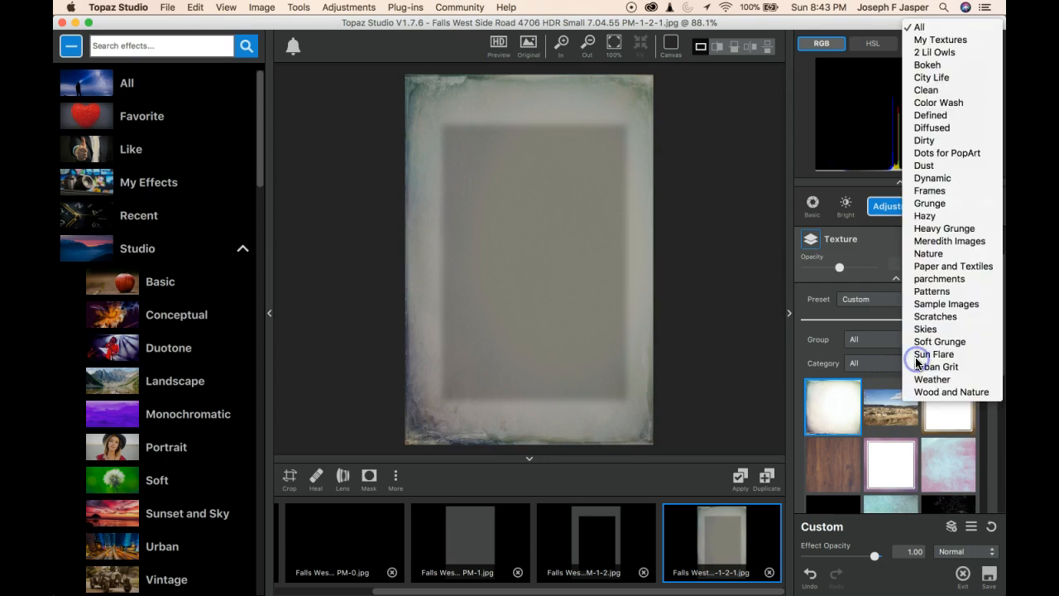
pyautogui.click(935, 268)
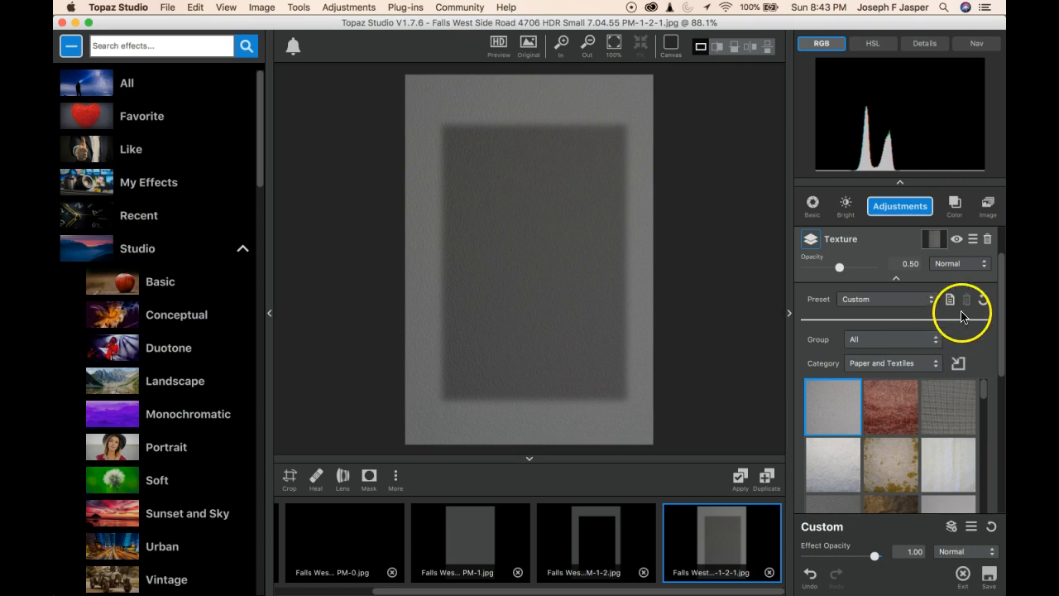
# Step: Set the Texture adjustment's blend mode to Luminosity and its opacity to 0.35
pyautogui.click(974, 268)
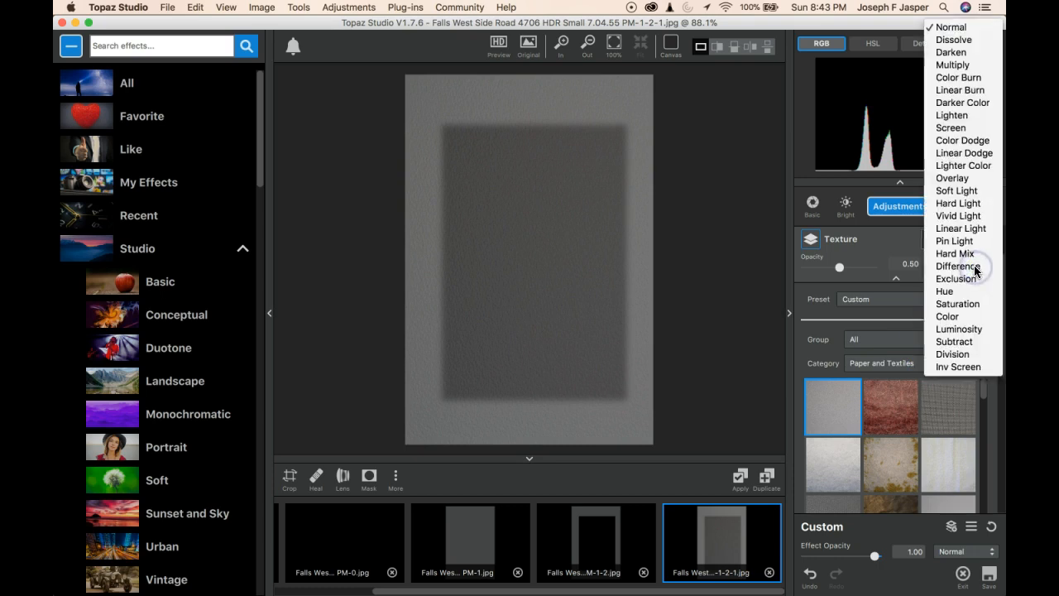
pyautogui.click(966, 331)
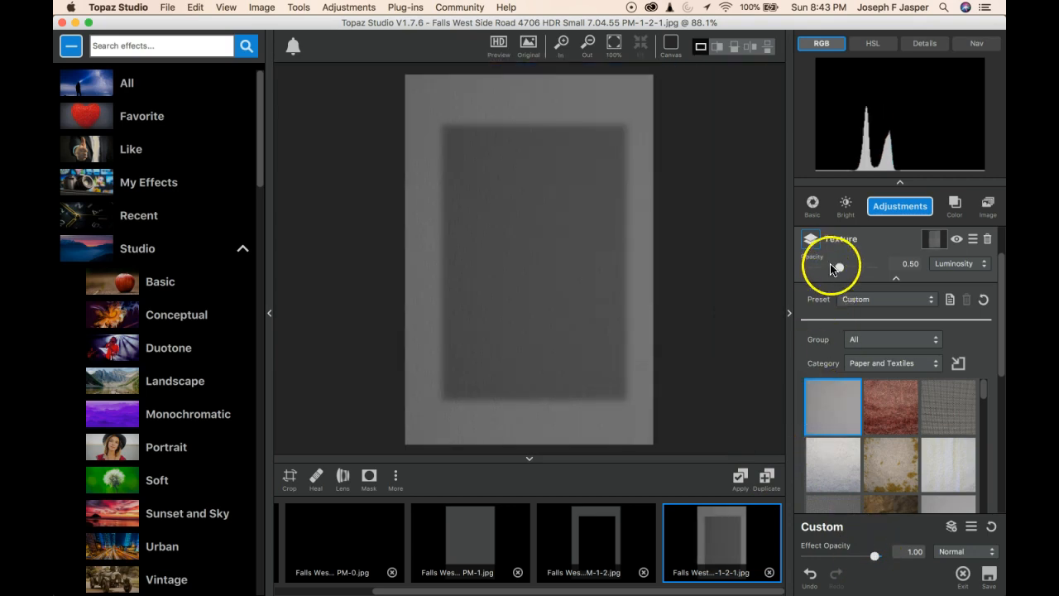
pyautogui.moveTo(839, 270); pyautogui.dragTo(828, 274)
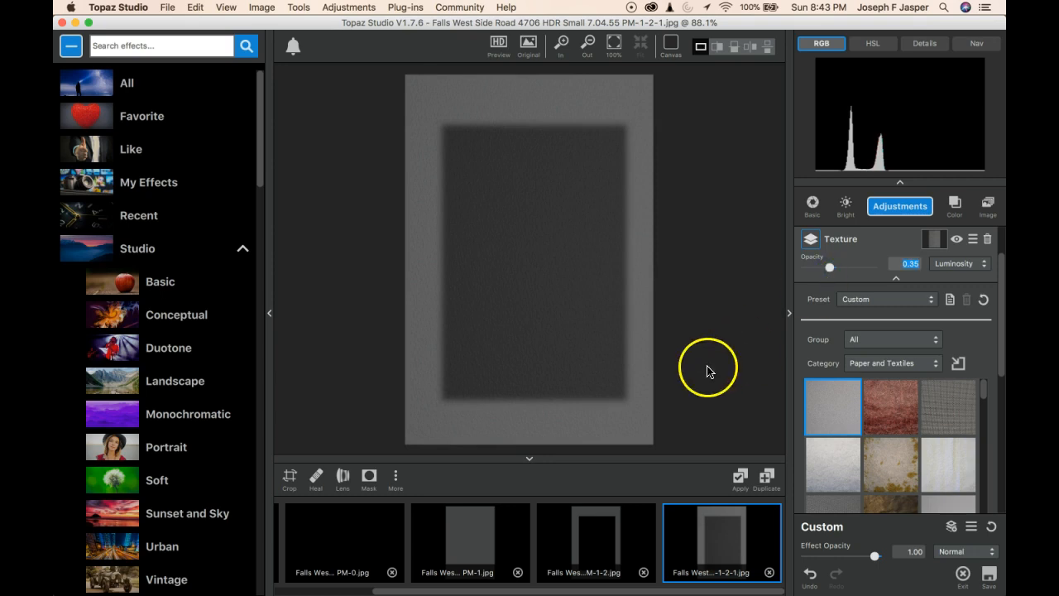
# Step: Reduce the texture's Detail to about -0.30, lower its Brightness slightly, and apply the adjustments to the matte
pyautogui.moveTo(999, 351); pyautogui.dragTo(968, 473)
pyautogui.moveTo(877, 427); pyautogui.dragTo(859, 428)
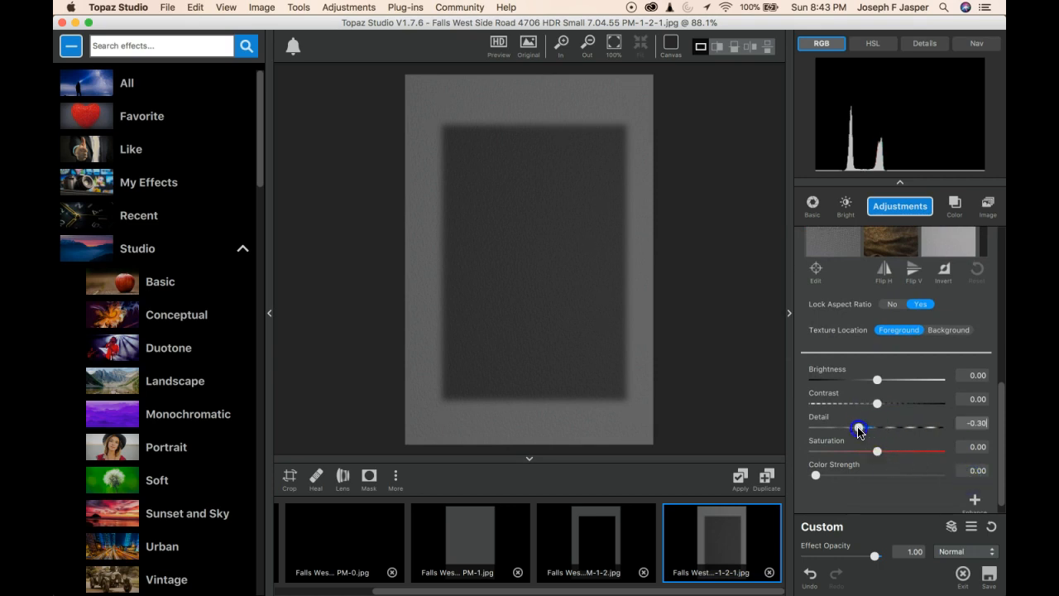
pyautogui.click(877, 380)
pyautogui.moveTo(878, 381); pyautogui.dragTo(874, 380)
pyautogui.click(781, 489)
pyautogui.click(737, 480)
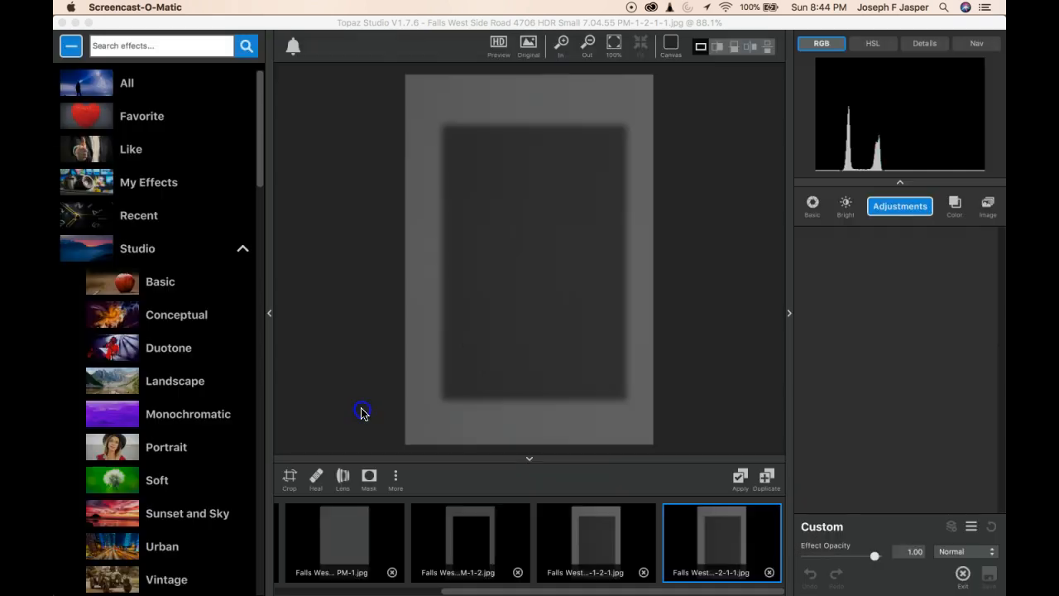
# Step: Add an Image Layer to the textured matte using the original waterfall photo
pyautogui.click(361, 411)
pyautogui.hscroll(-3, 353, 551)
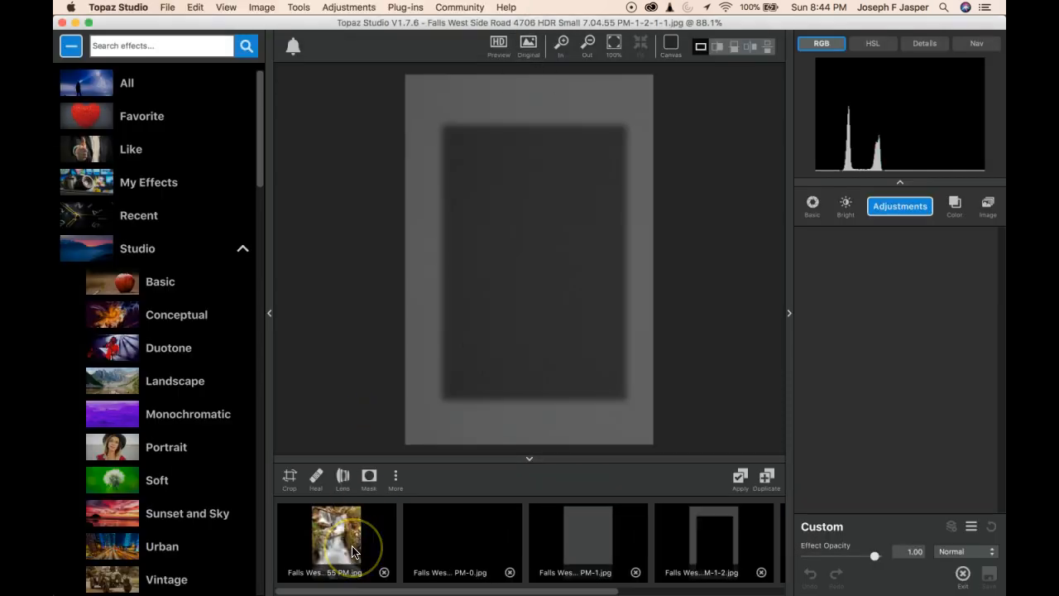
pyautogui.click(344, 548)
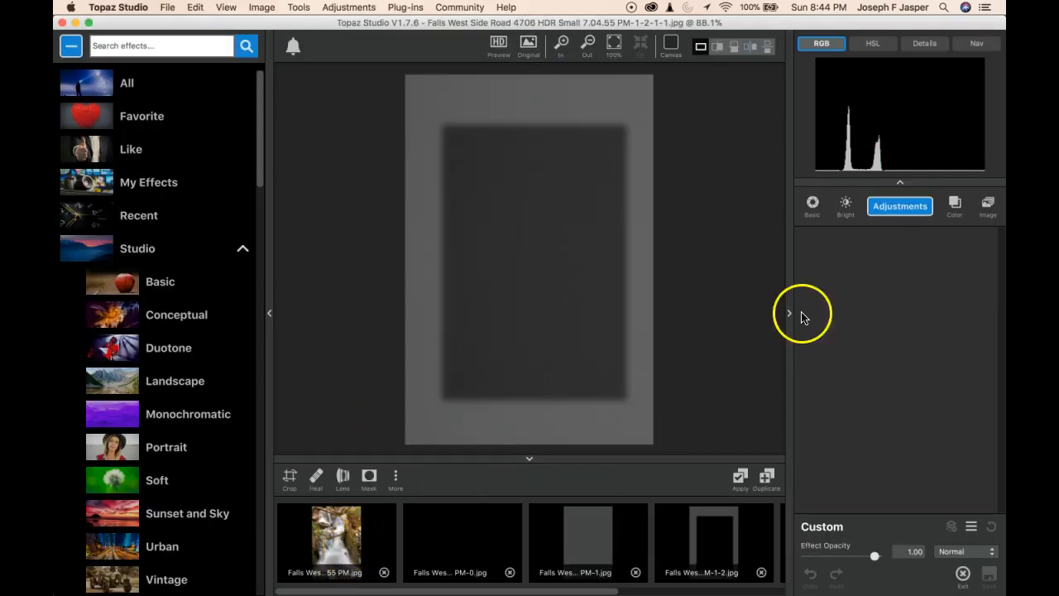
pyautogui.click(990, 212)
pyautogui.moveTo(341, 556); pyautogui.dragTo(873, 366)
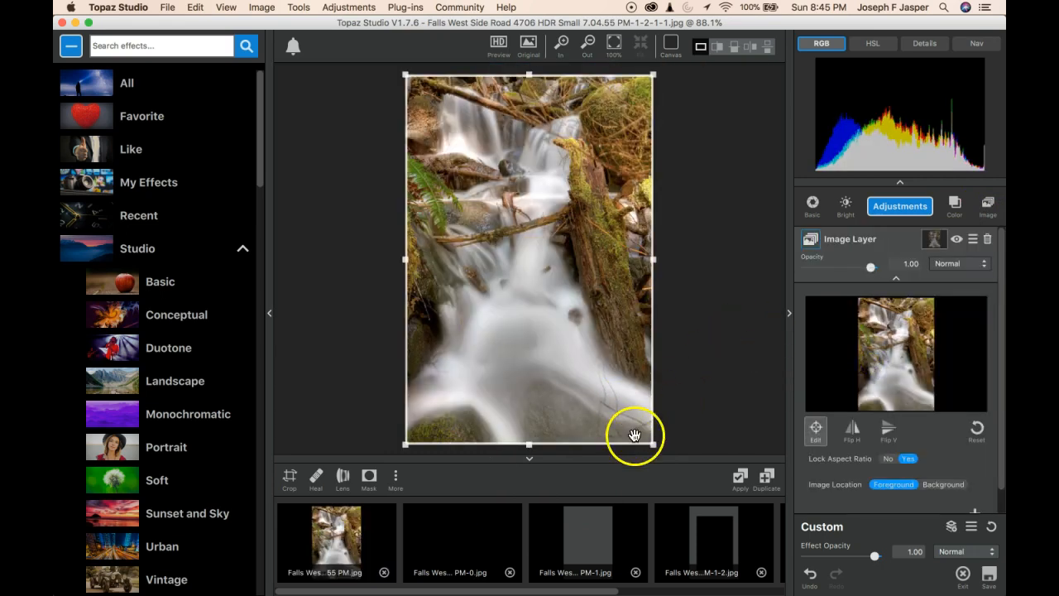
# Step: Scale and position the waterfall photo over the dark rectangle so its shadow shows along two edges, and apply the layer
pyautogui.moveTo(653, 444); pyautogui.dragTo(570, 369)
pyautogui.moveTo(530, 307); pyautogui.dragTo(574, 372)
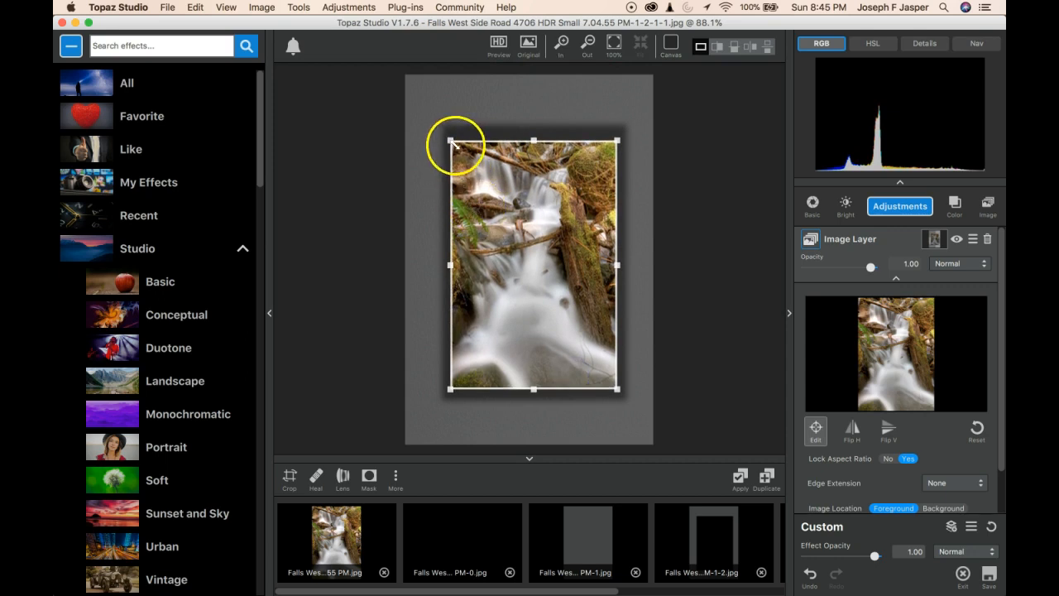
pyautogui.moveTo(450, 140); pyautogui.dragTo(439, 122)
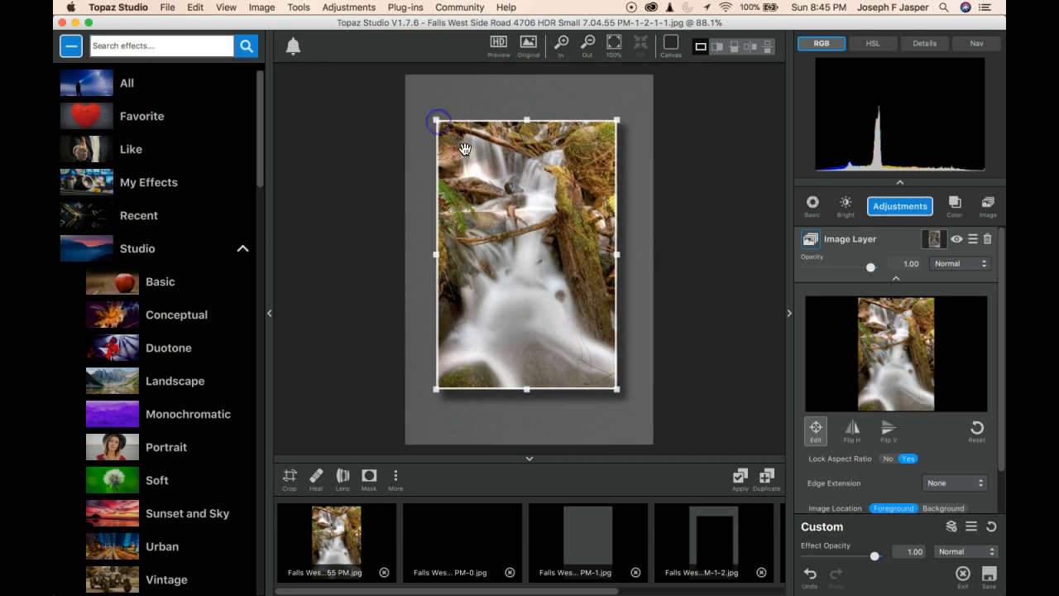
pyautogui.moveTo(525, 220); pyautogui.dragTo(528, 221)
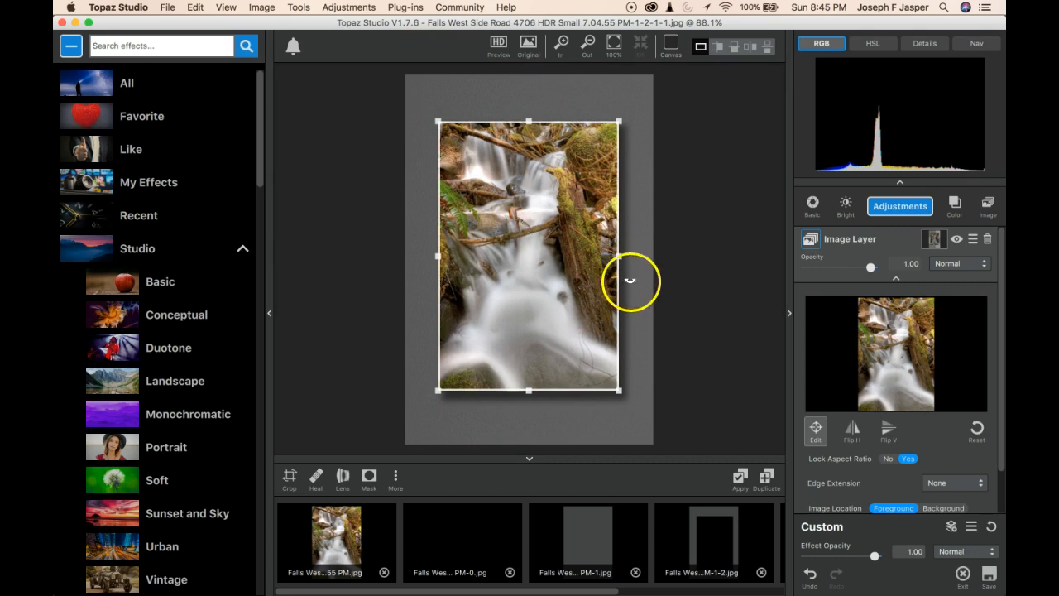
pyautogui.click(739, 484)
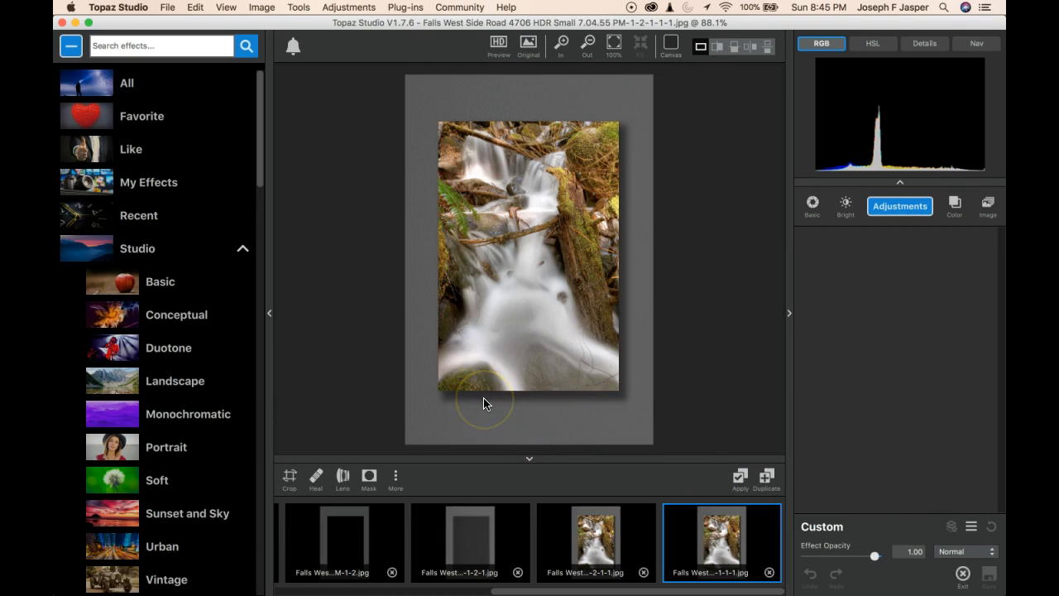
pyautogui.click(81, 542)
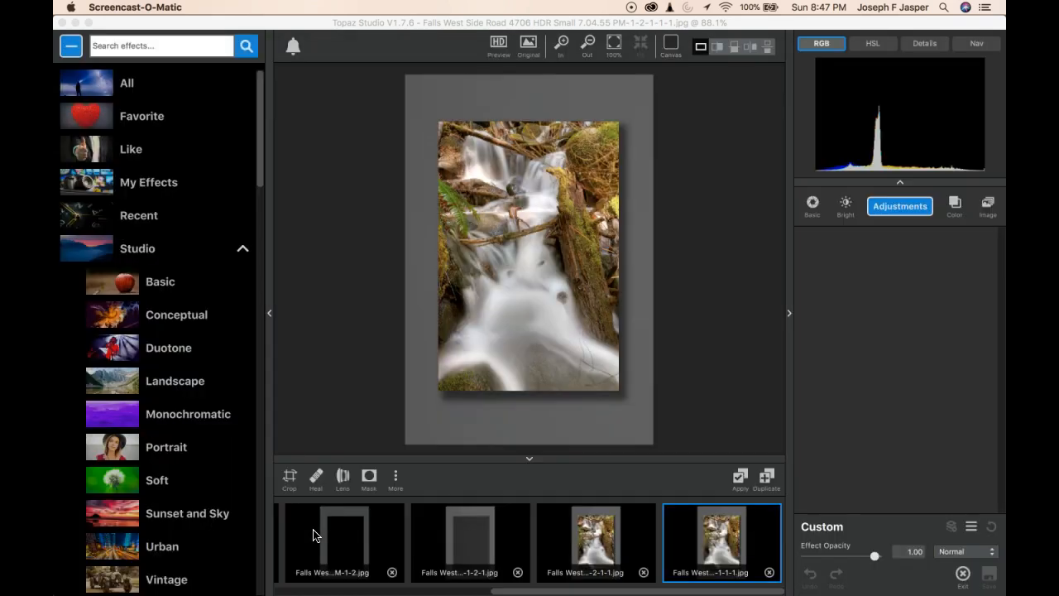
pyautogui.click(352, 426)
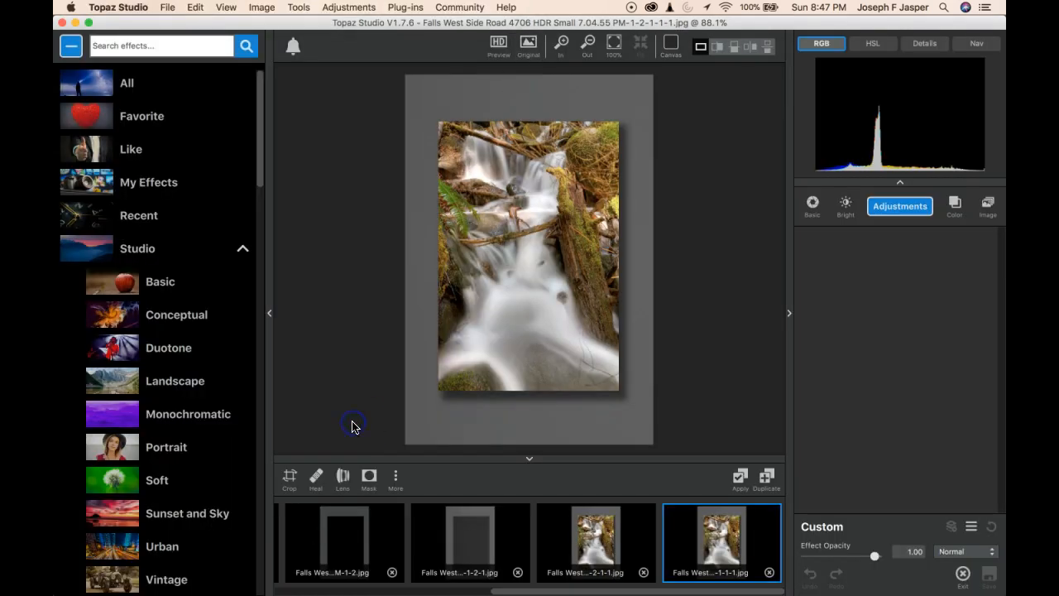
# Step: Add a Text adjustment to the matted photo and set its font to Clover
pyautogui.click(894, 212)
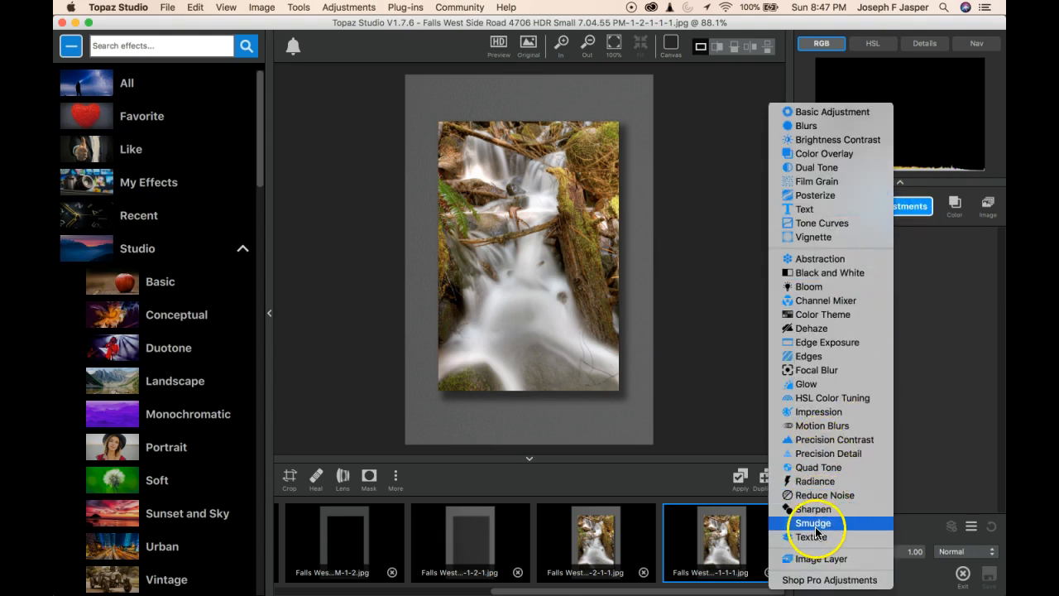
pyautogui.click(816, 216)
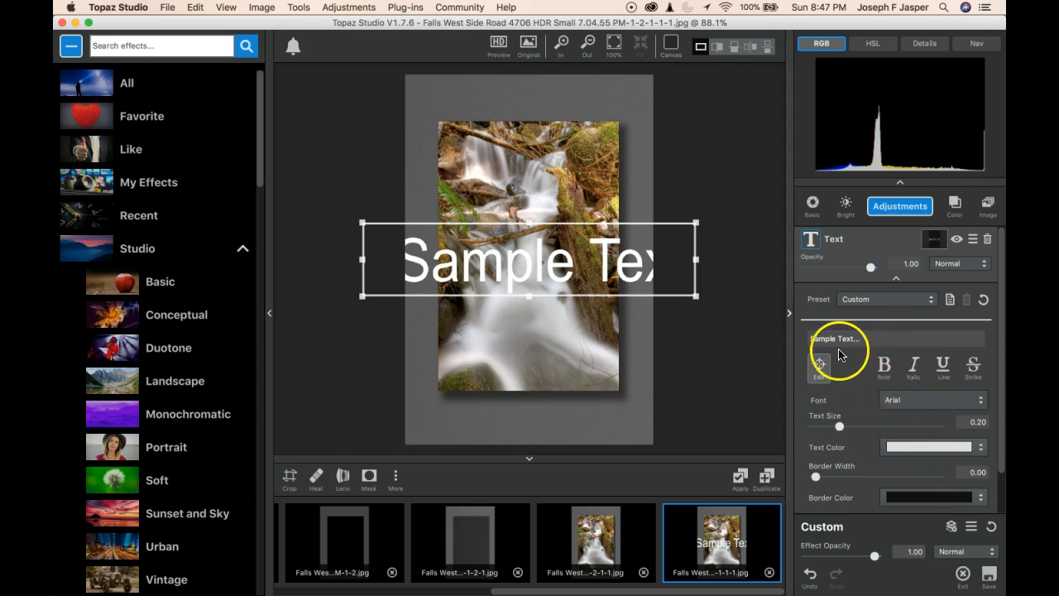
pyautogui.click(975, 403)
pyautogui.click(920, 468)
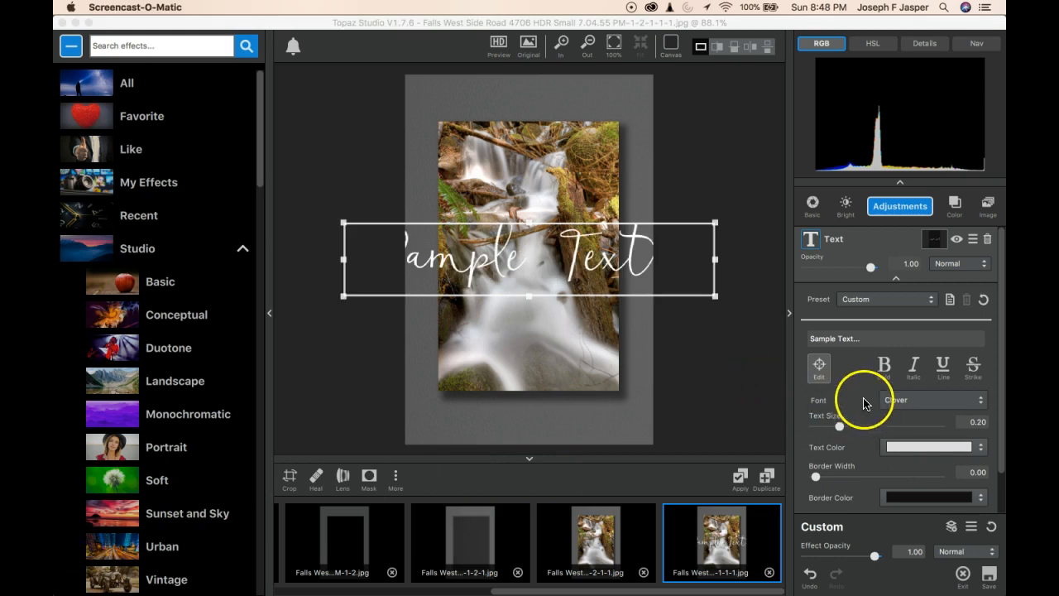
# Step: Change the text to "Fallsof Westside Rd" at size 0.06 and place it on the matte below the photo
pyautogui.click(871, 341)
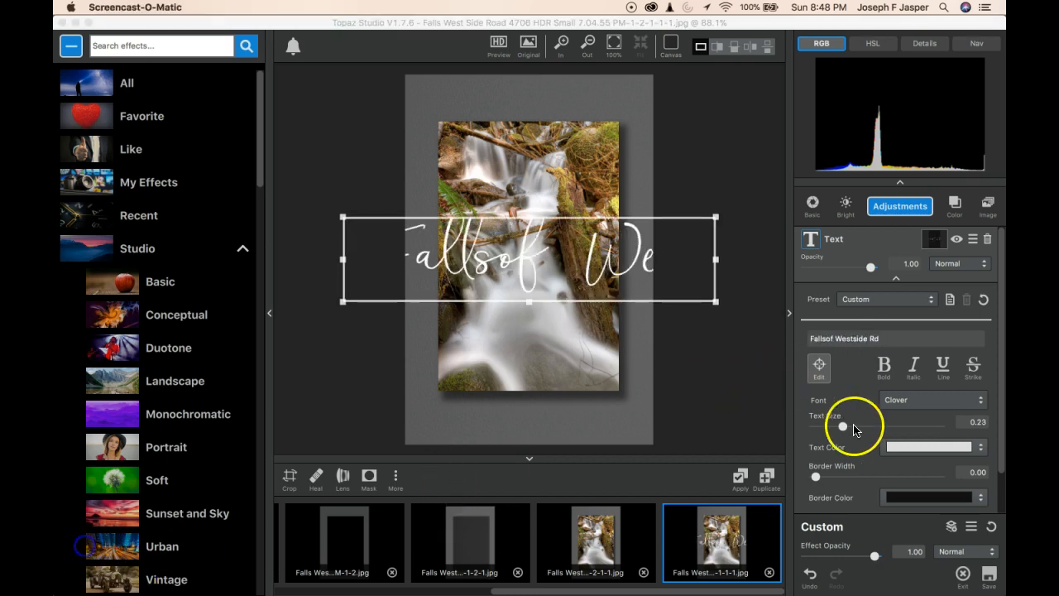
pyautogui.moveTo(846, 427); pyautogui.dragTo(823, 431)
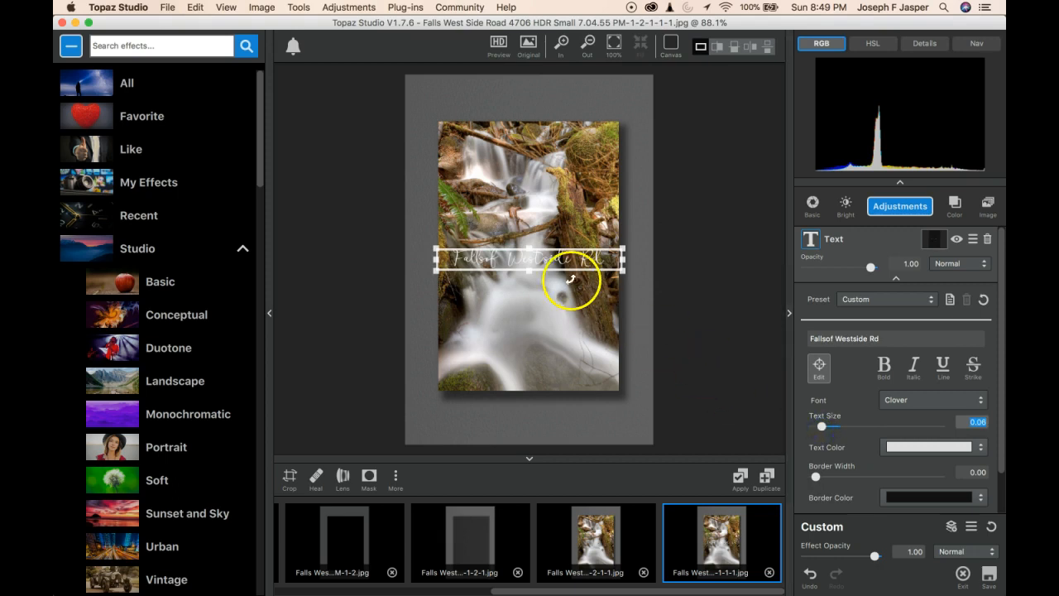
pyautogui.moveTo(558, 263); pyautogui.dragTo(559, 421)
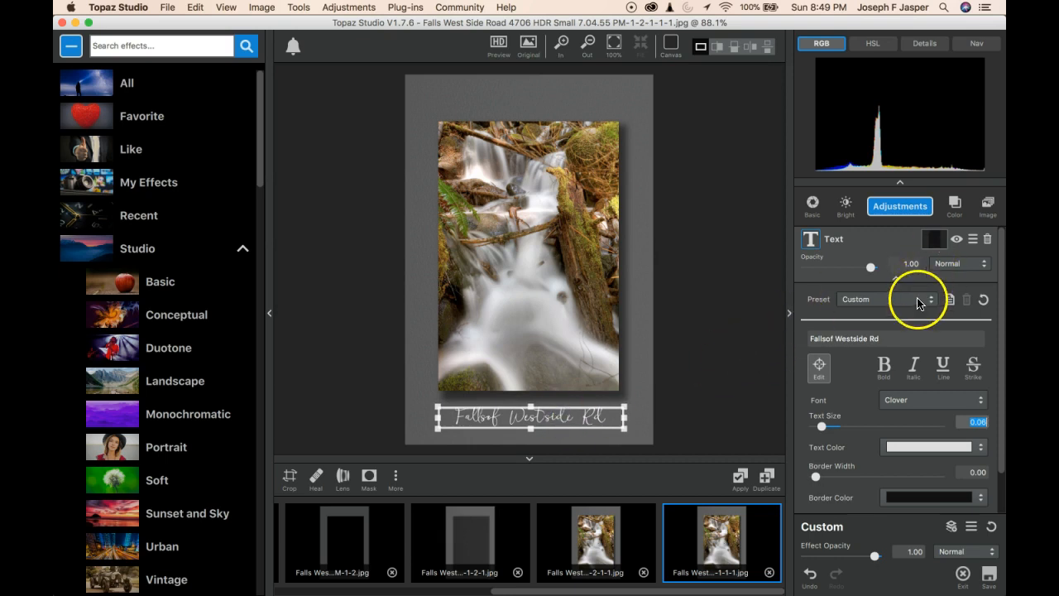
# Step: Set the title text's blend mode to Overlay with an opacity of 0.71, and apply the text
pyautogui.moveTo(870, 267); pyautogui.dragTo(862, 267)
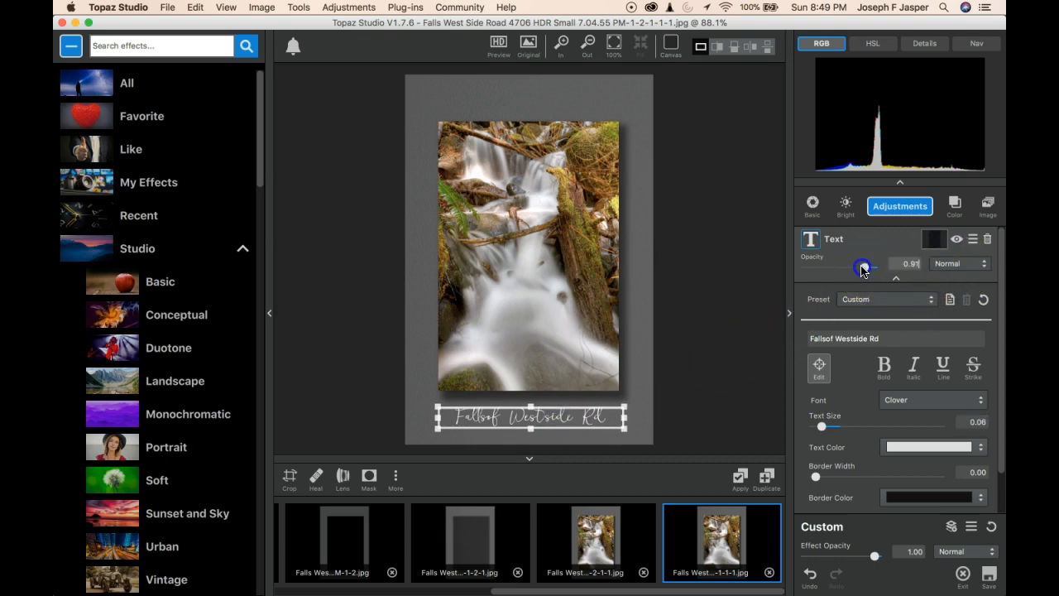
pyautogui.click(962, 263)
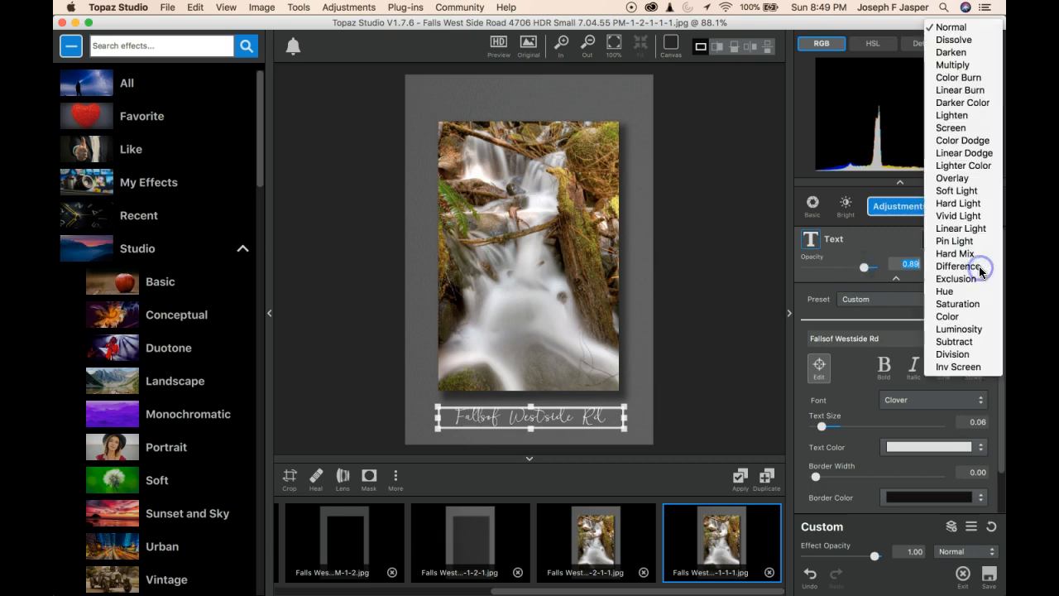
pyautogui.click(952, 128)
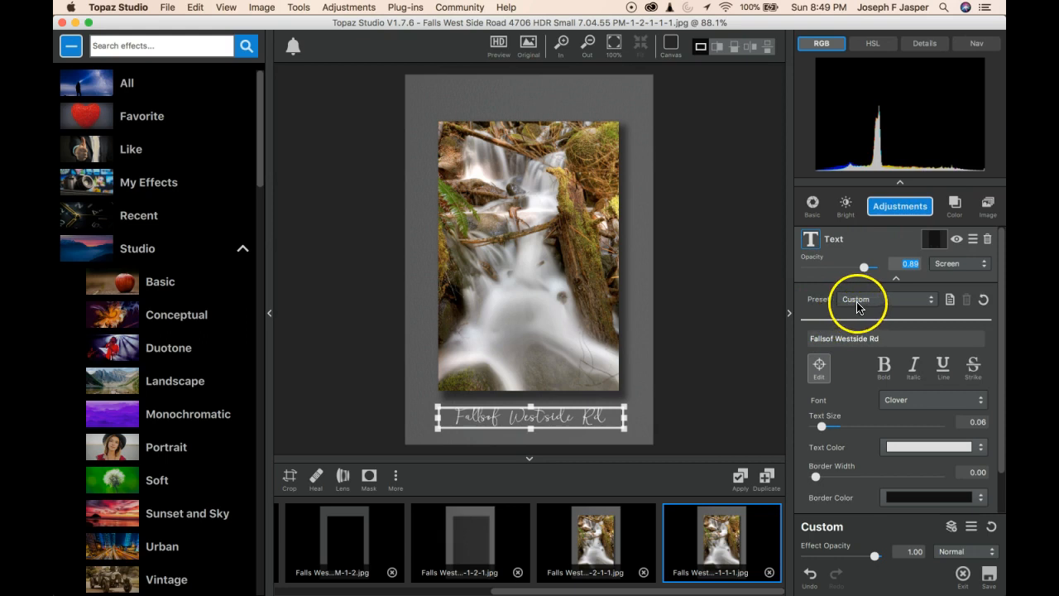
pyautogui.click(953, 265)
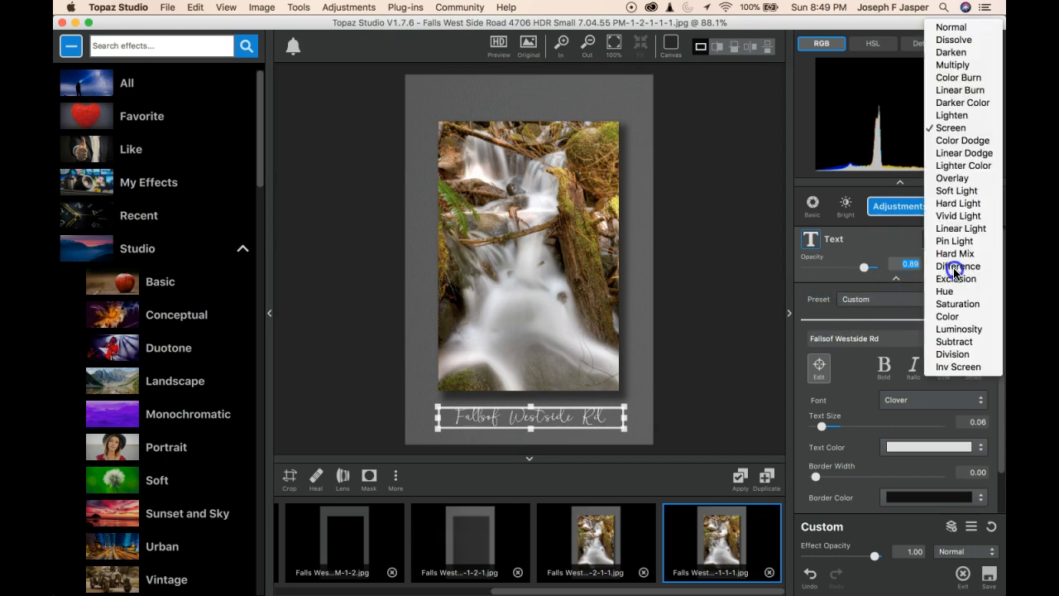
pyautogui.click(964, 179)
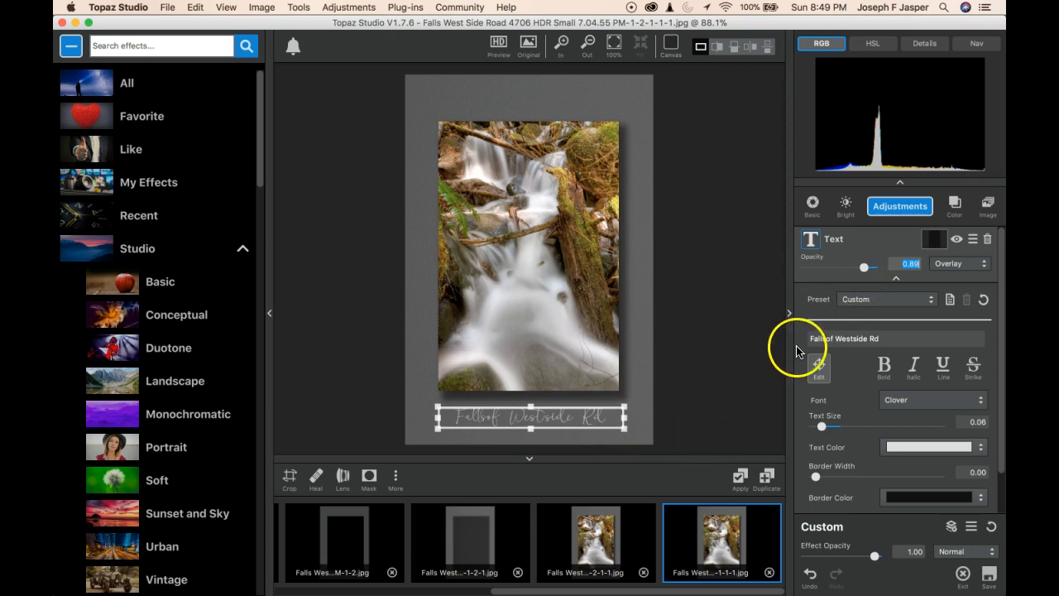
pyautogui.moveTo(866, 269); pyautogui.dragTo(862, 269)
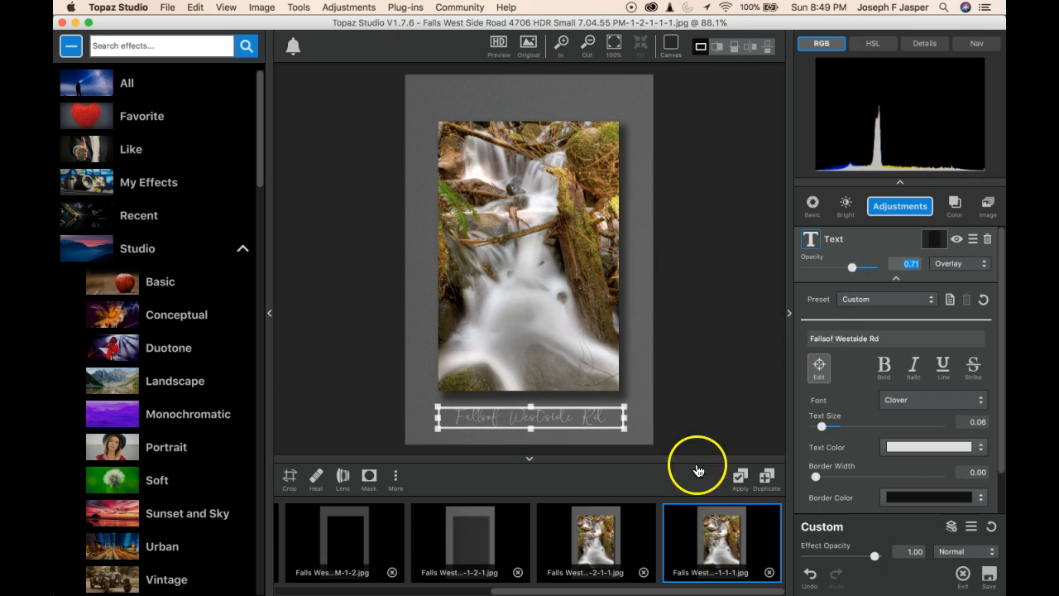
pyautogui.click(739, 479)
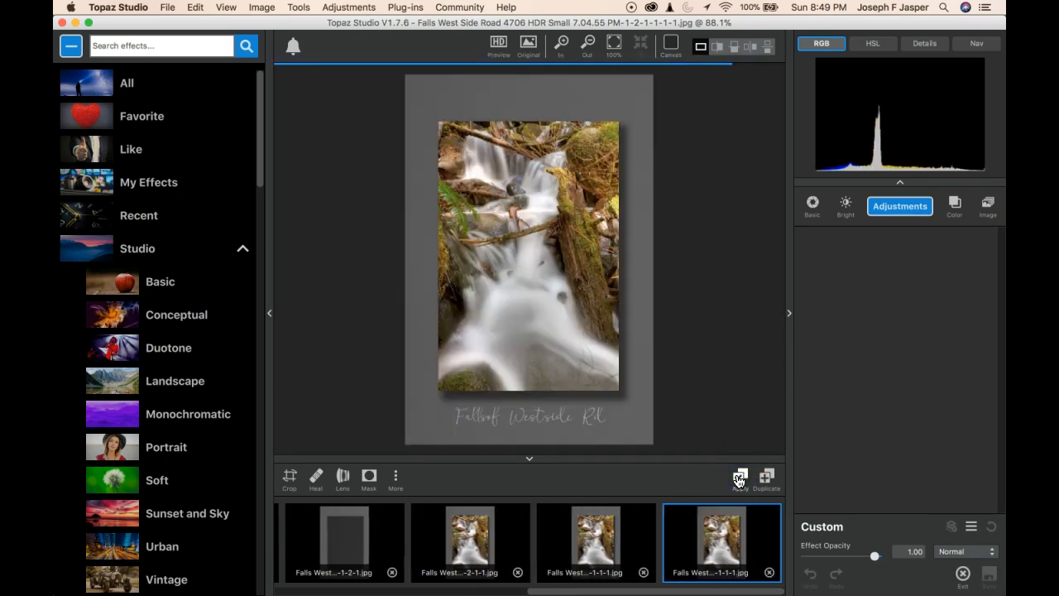